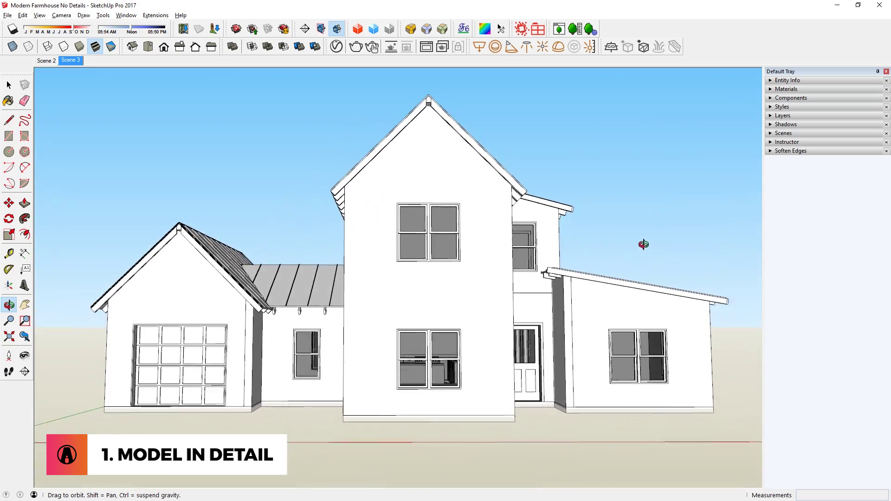
Cycle through Scenes 2 and 3 in SketchUp, then show the window's 3D Warehouse download formats.
{"action": "key", "text": "space"}
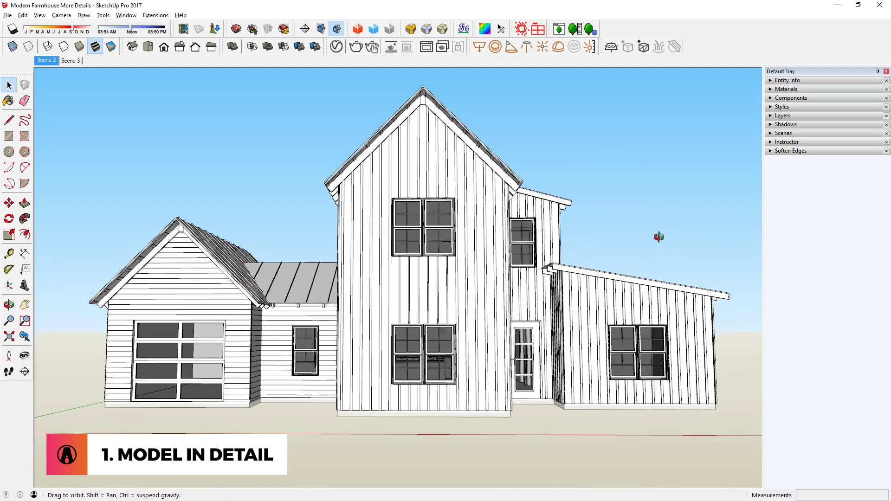
{"action": "middle_click_drag", "start_coordinate": [657, 237], "coordinate": [540, 263]}
{"action": "key", "text": "Page_Down"}
{"action": "key", "text": "space"}
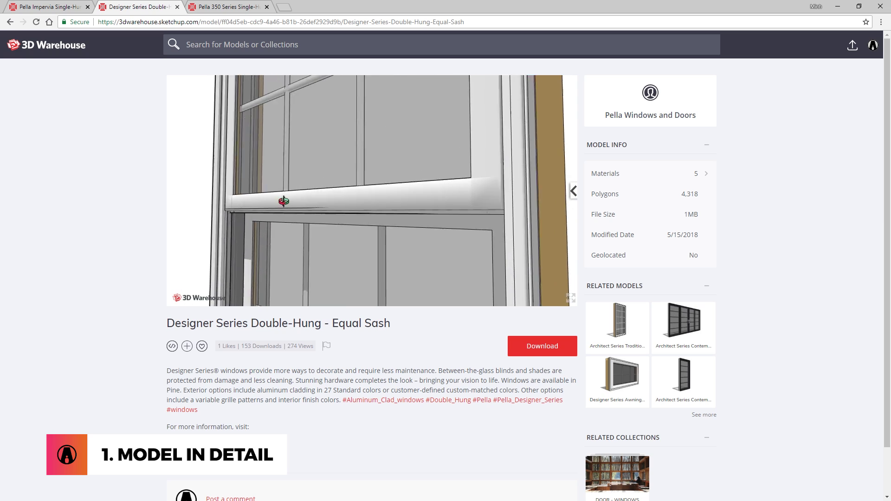
{"action": "scroll", "coordinate": [290, 207], "scroll_direction": "down", "scroll_amount": 6}
{"action": "left_click", "coordinate": [531, 348]}
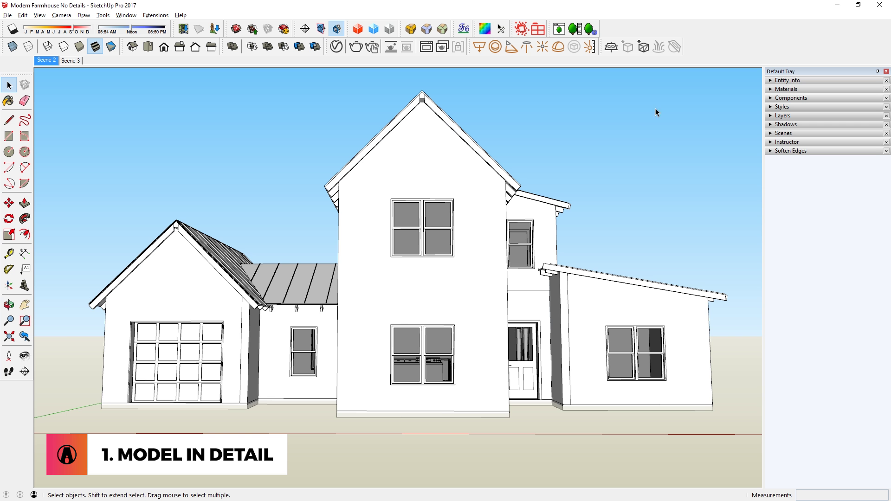
Zoom to a front window, select it, and enter the window component for editing.
{"action": "scroll", "coordinate": [392, 235], "scroll_direction": "up", "scroll_amount": 10}
{"action": "left_click", "coordinate": [362, 305]}
{"action": "double_click", "coordinate": [550, 179]}
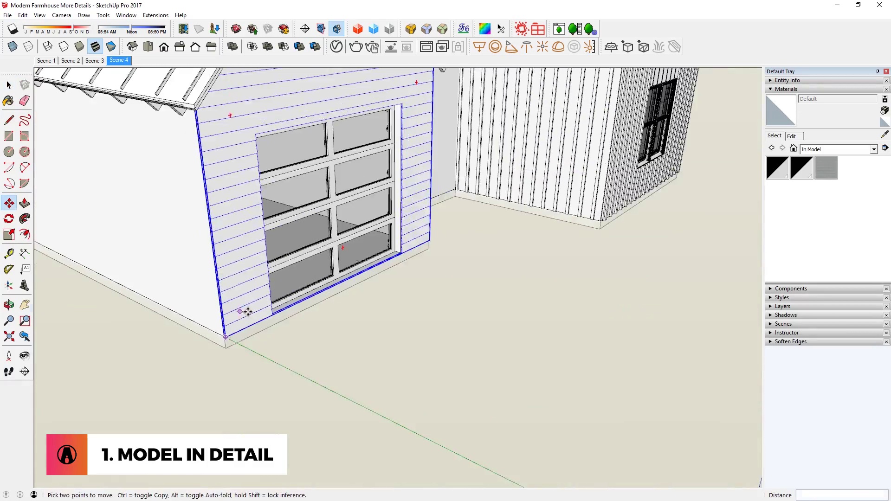
Import the siding image as a texture over the front wall and paint the left wall.
{"action": "middle_click_drag", "start_coordinate": [243, 310], "coordinate": [334, 290]}
{"action": "key", "text": "space"}
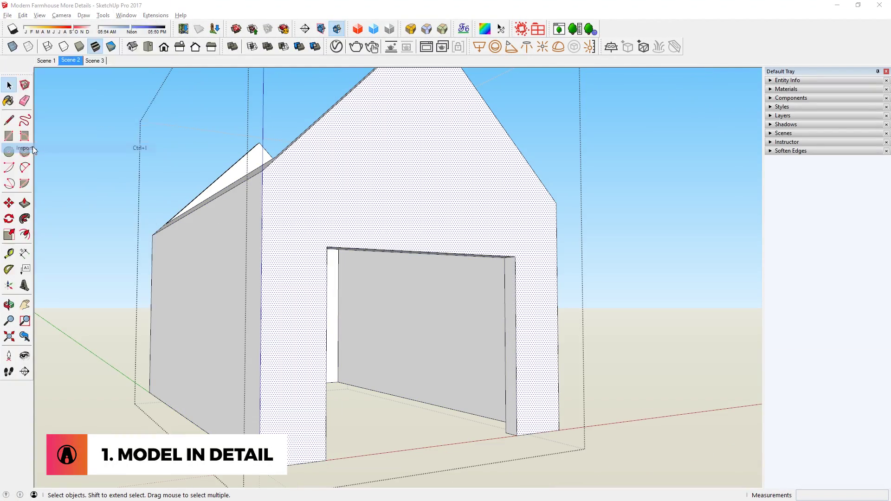
{"action": "double_click", "coordinate": [166, 106]}
{"action": "left_click", "coordinate": [261, 461]}
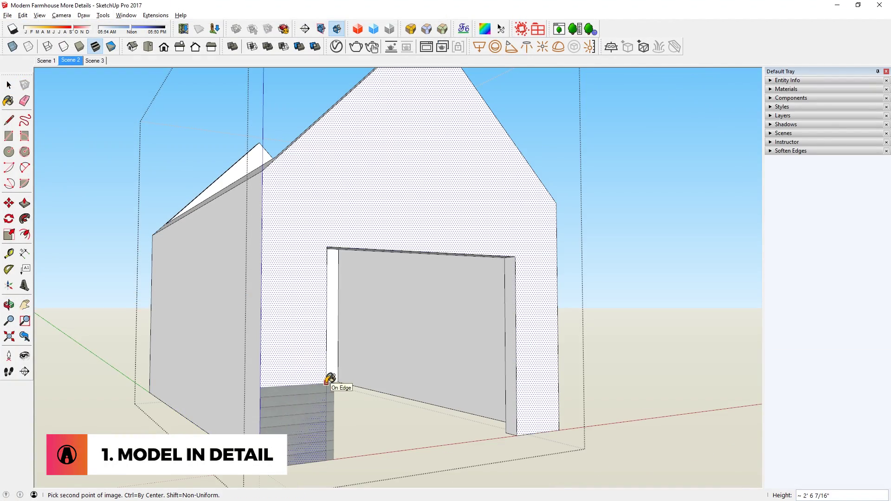
{"action": "left_click", "coordinate": [327, 381]}
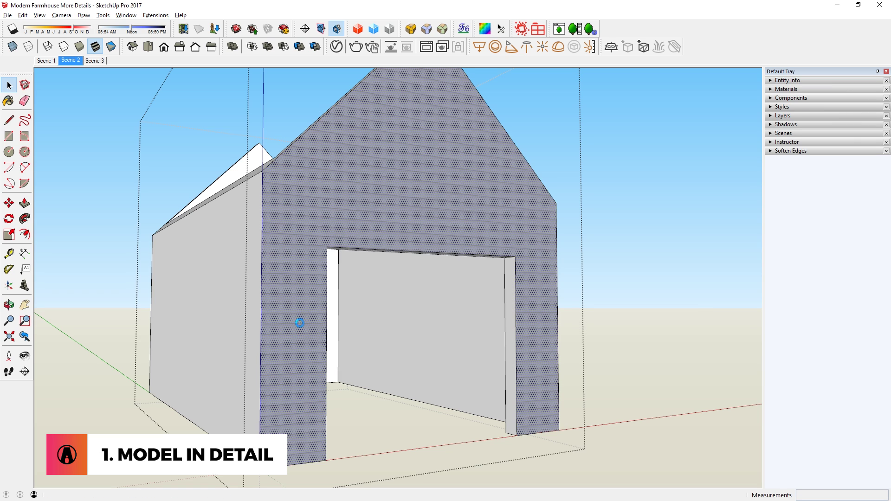
{"action": "left_click", "coordinate": [235, 290]}
{"action": "key", "text": "space"}
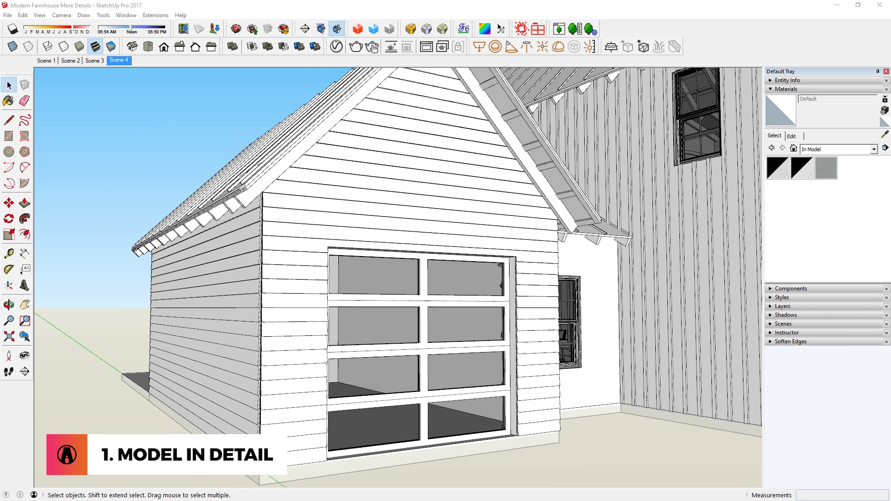
Move-copy a trim board with Ctrl to repeat it along the garage wall.
{"action": "middle_click_drag", "start_coordinate": [242, 419], "coordinate": [260, 405]}
{"action": "key", "text": "space"}
{"action": "left_click", "coordinate": [543, 422]}
{"action": "scroll", "coordinate": [325, 418], "scroll_direction": "up", "scroll_amount": 6}
{"action": "key", "text": "m"}
{"action": "key", "text": "ctrl"}
{"action": "left_click", "coordinate": [226, 408]}
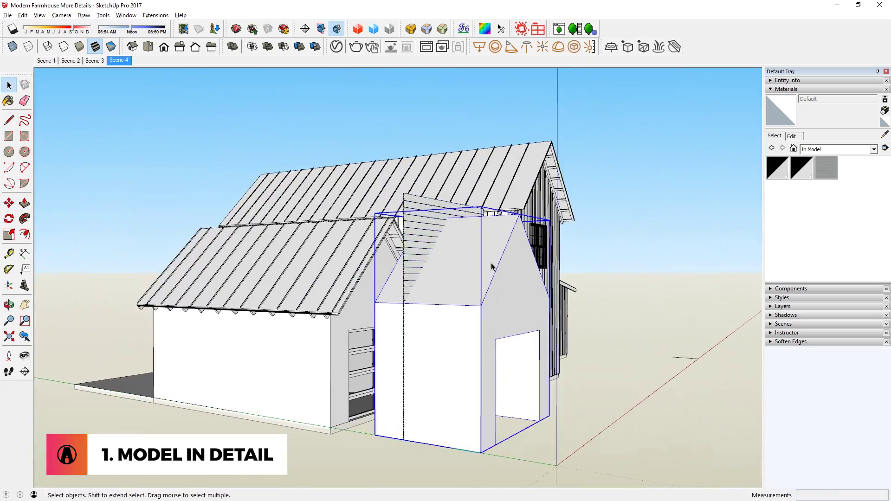
Subtract the box from the siding wall with a Solid Tool and inspect the trimmed siding.
{"action": "key", "text": "t"}
{"action": "left_click", "coordinate": [447, 283]}
{"action": "left_click", "coordinate": [404, 440]}
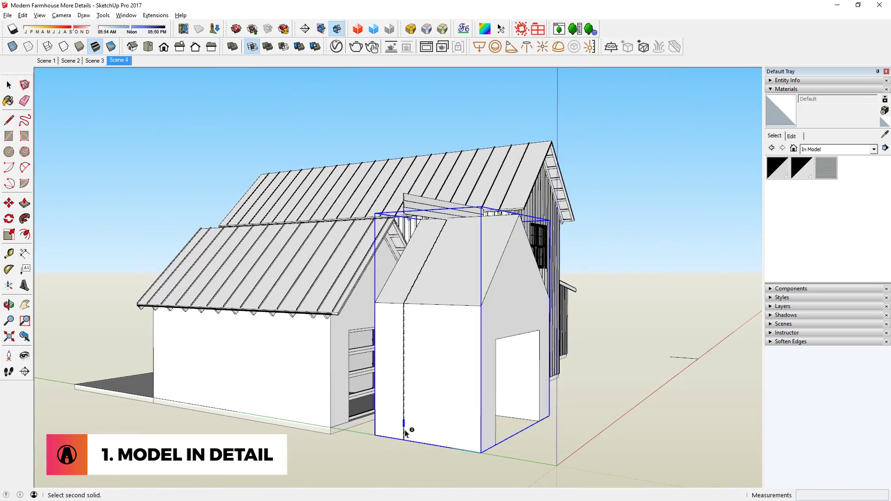
{"action": "middle_click_drag", "start_coordinate": [408, 431], "coordinate": [383, 266]}
{"action": "key", "text": "space"}
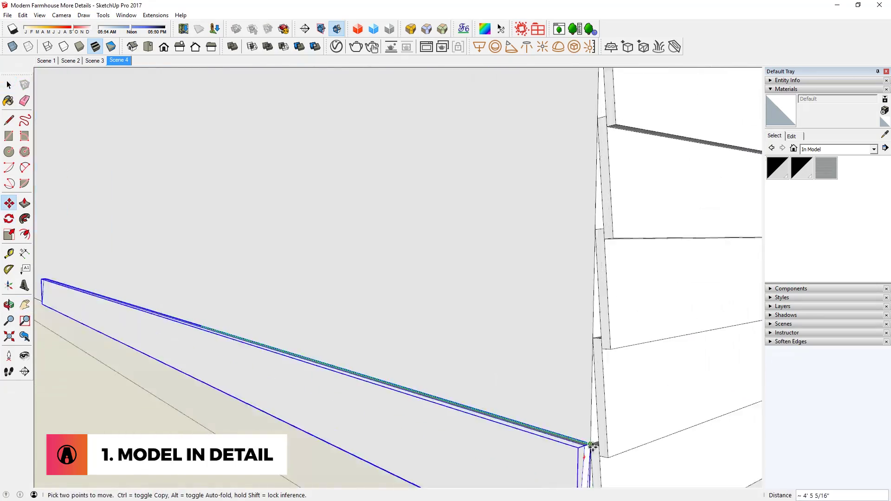
{"action": "scroll", "coordinate": [573, 390], "scroll_direction": "down", "scroll_amount": 3}
{"action": "type", "text": "x15"}
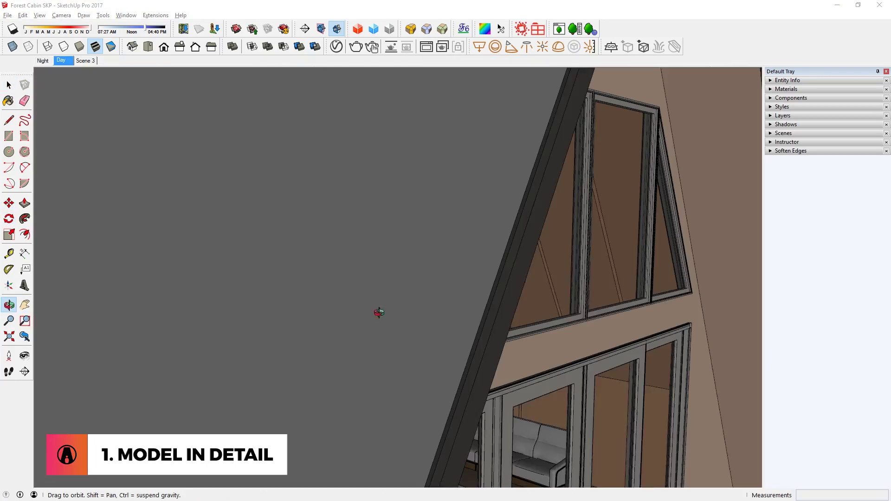
{"action": "middle_click_drag", "start_coordinate": [378, 312], "coordinate": [364, 311]}
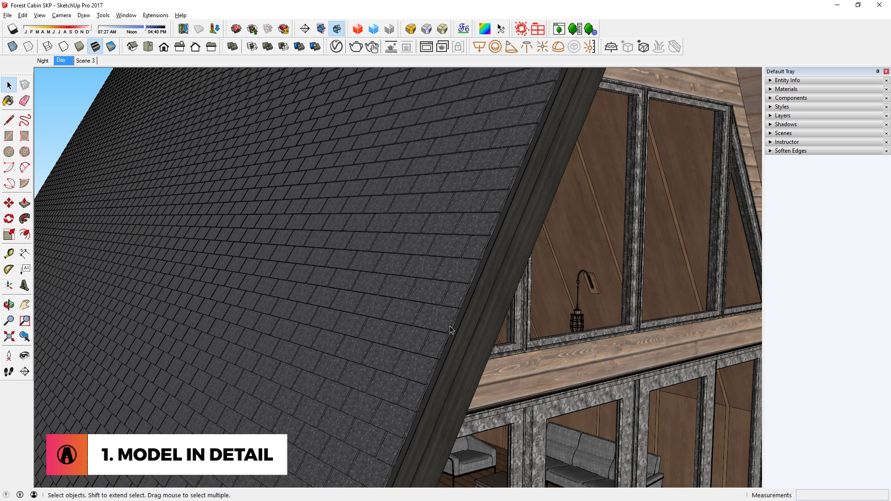
Select the cabin's modelled roof shingles, zoom in on them, then return to the Day scene.
{"action": "triple_click", "coordinate": [450, 329]}
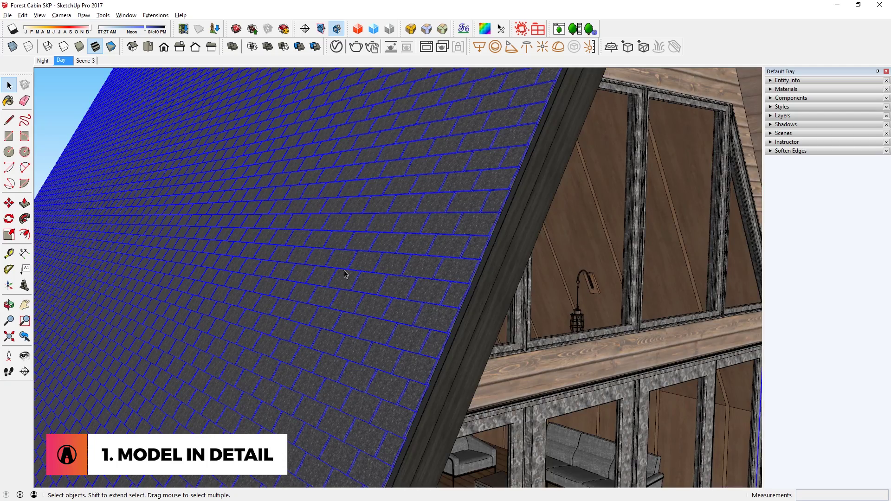
{"action": "scroll", "coordinate": [418, 362], "scroll_direction": "up", "scroll_amount": 3}
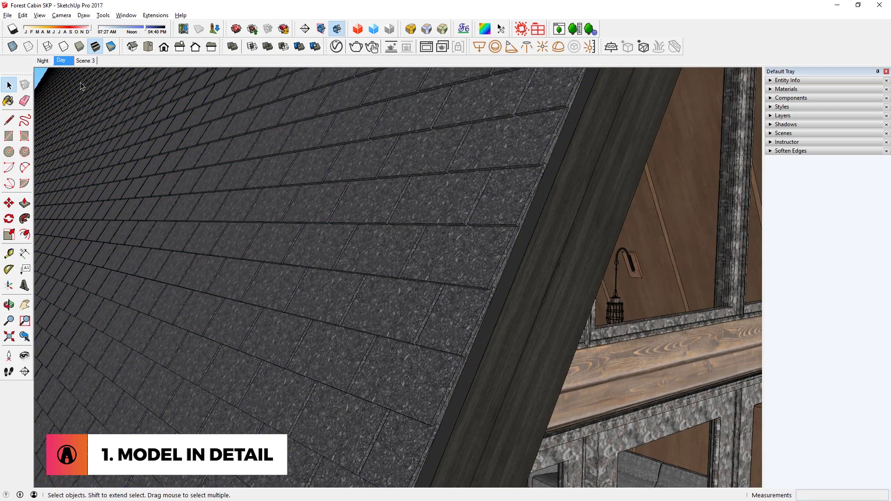
{"action": "left_click", "coordinate": [64, 62]}
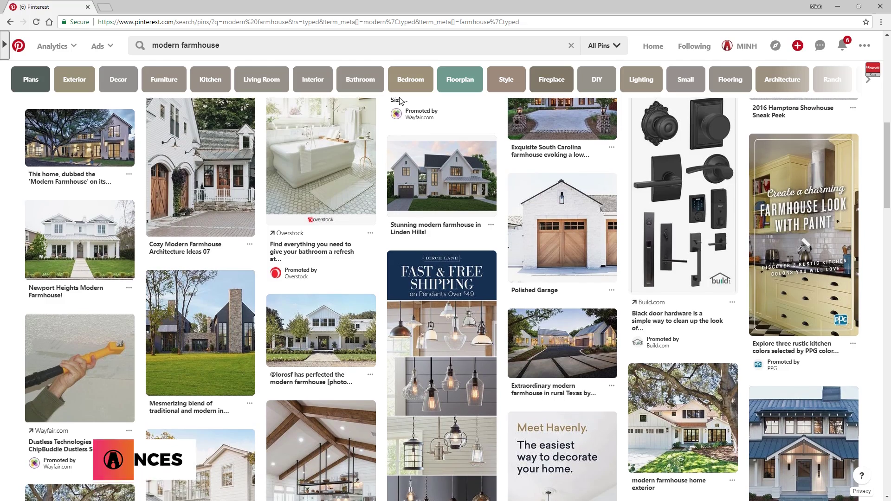
Scroll the farmhouse pins and view reference pins, including the Top 5 pin, returning to the board.
{"action": "scroll", "coordinate": [399, 96], "scroll_direction": "down", "scroll_amount": 3}
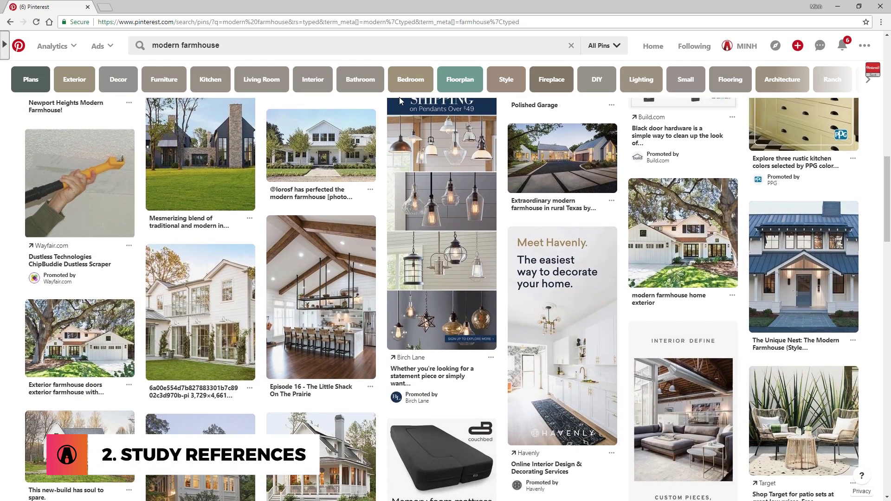
{"action": "scroll", "coordinate": [399, 96], "scroll_direction": "down", "scroll_amount": 5}
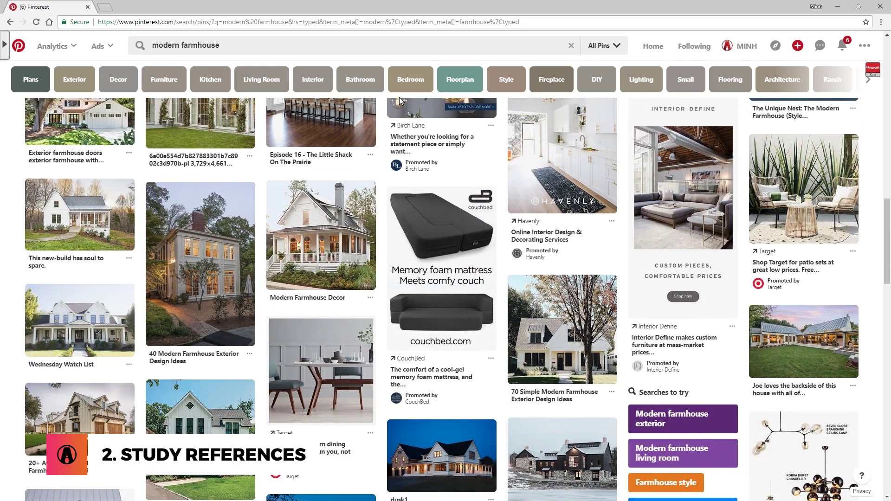
{"action": "scroll", "coordinate": [399, 96], "scroll_direction": "down", "scroll_amount": 5}
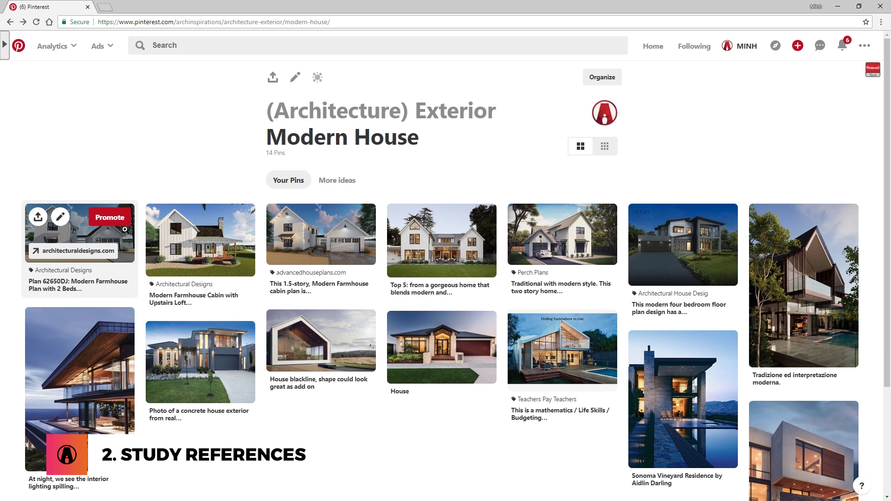
{"action": "left_click", "coordinate": [128, 242]}
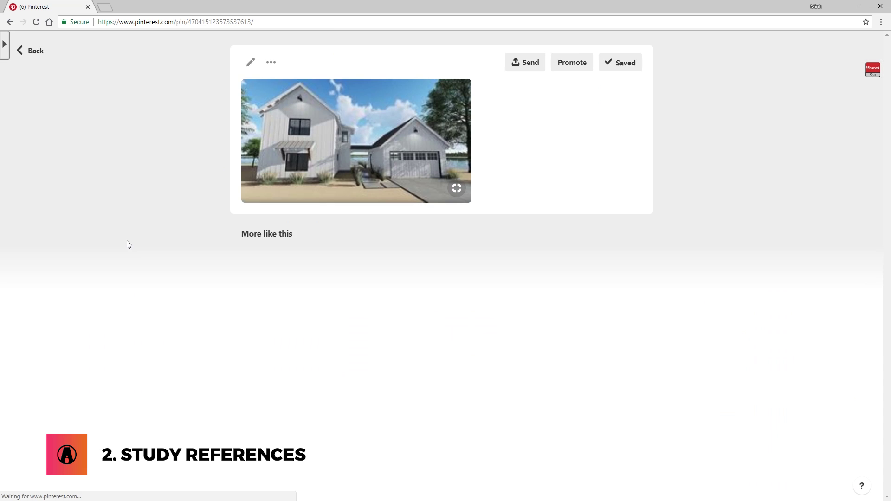
{"action": "left_click", "coordinate": [127, 241]}
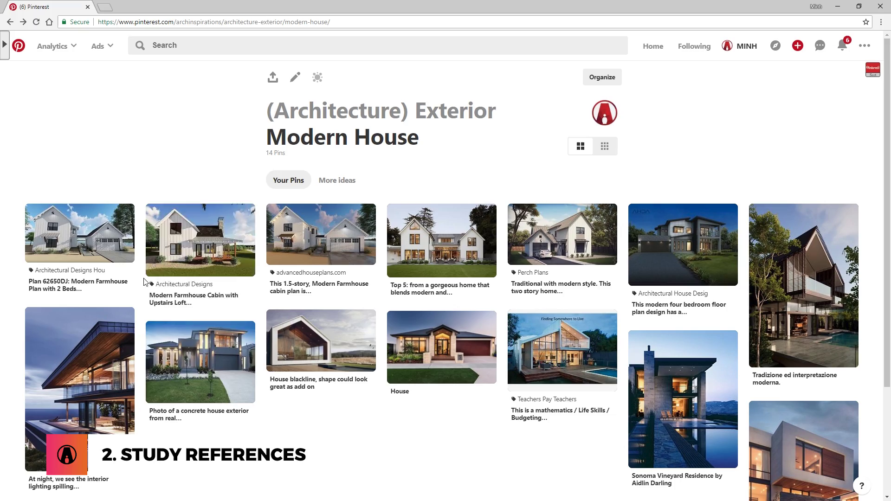
{"action": "left_click", "coordinate": [441, 246]}
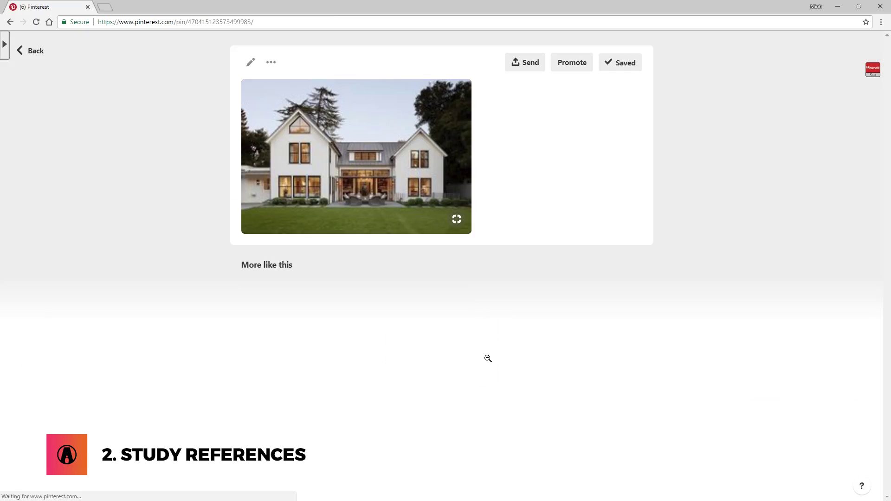
{"action": "key", "text": "Escape"}
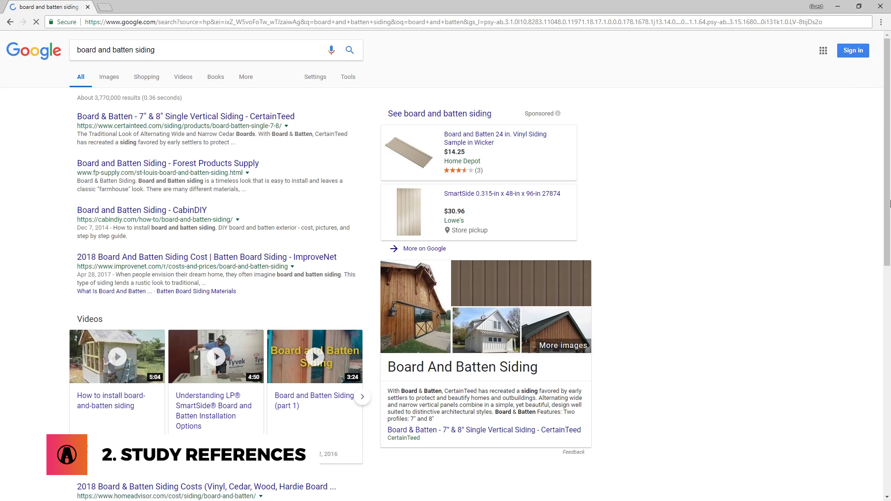
Show image results for board and batten siding and preview a siding photo.
{"action": "left_click", "coordinate": [111, 81]}
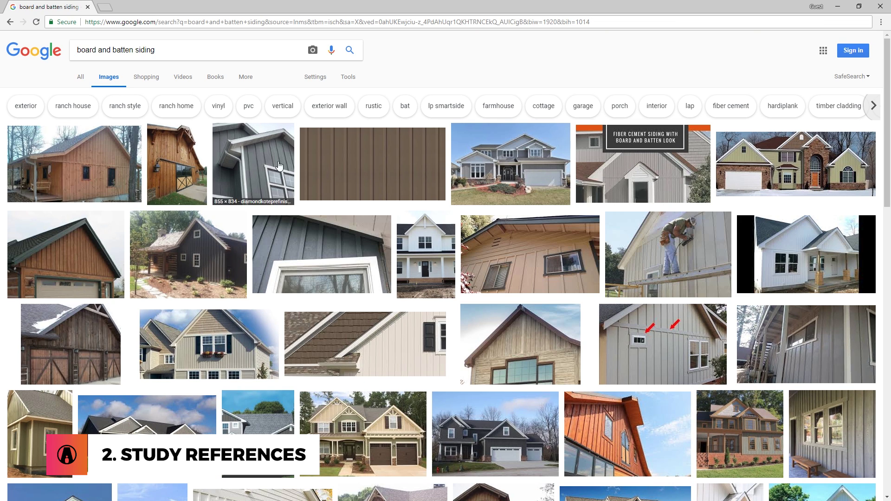
{"action": "left_click", "coordinate": [282, 163]}
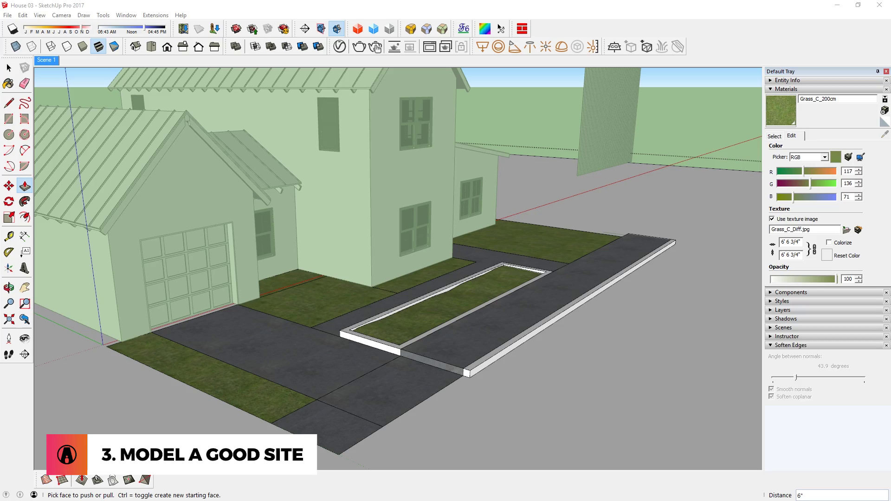
Select the curb, open its group, and start moving from the curb end.
{"action": "scroll", "coordinate": [458, 319], "scroll_direction": "up", "scroll_amount": 10}
{"action": "key", "text": "space"}
{"action": "left_click", "coordinate": [423, 416]}
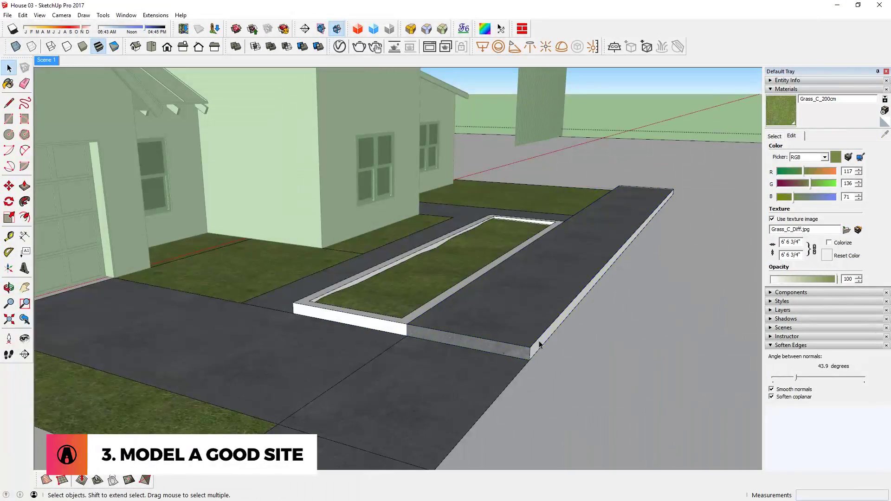
{"action": "double_click", "coordinate": [540, 344]}
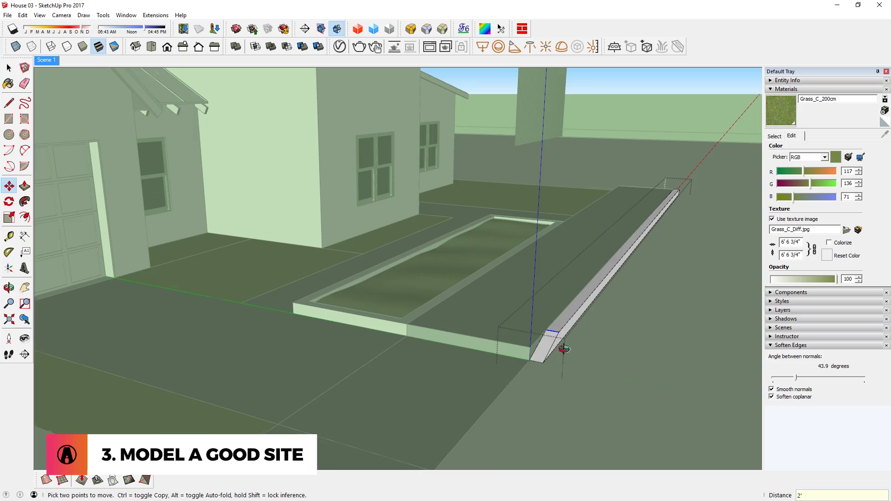
{"action": "key", "text": "m"}
{"action": "left_click", "coordinate": [541, 358]}
{"action": "scroll", "coordinate": [551, 342], "scroll_direction": "up", "scroll_amount": 5}
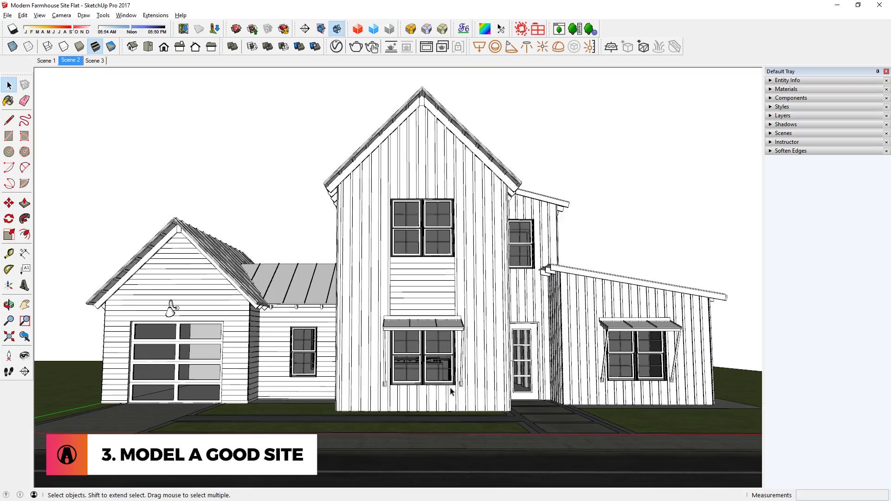
Orbit around the house and site, and open curb and sidewalk reference photos.
{"action": "left_click_drag", "start_coordinate": [634, 313], "coordinate": [537, 365]}
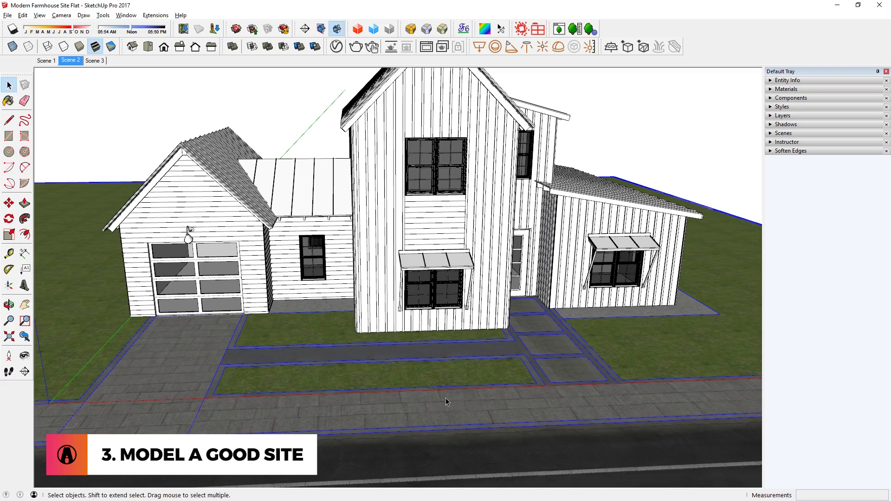
{"action": "mouse_move", "coordinate": [442, 402]}
{"action": "middle_mouse_down"}
{"action": "mouse_move", "coordinate": [617, 378]}
{"action": "mouse_move", "coordinate": [754, 313]}
{"action": "middle_mouse_up"}
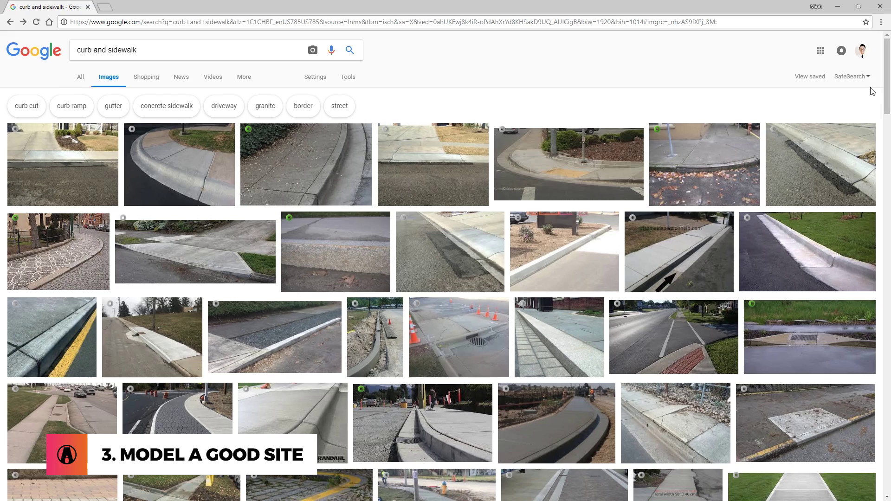
{"action": "left_click", "coordinate": [237, 250]}
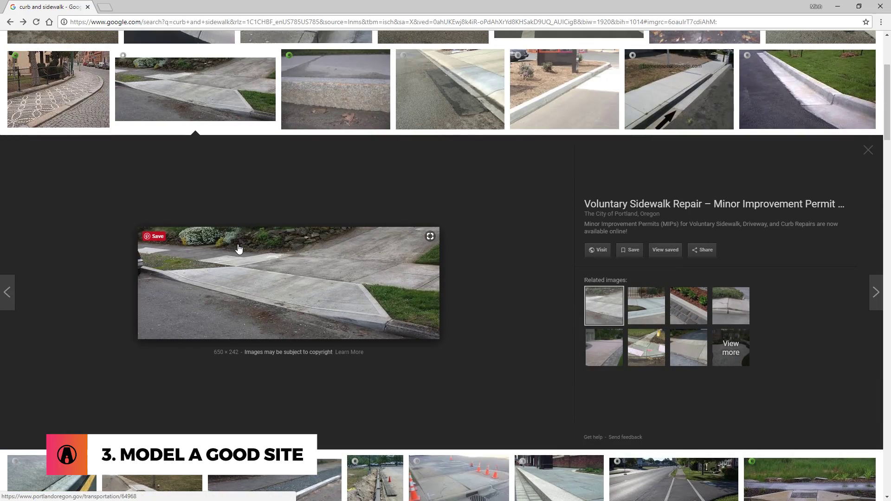
{"action": "left_click", "coordinate": [746, 312]}
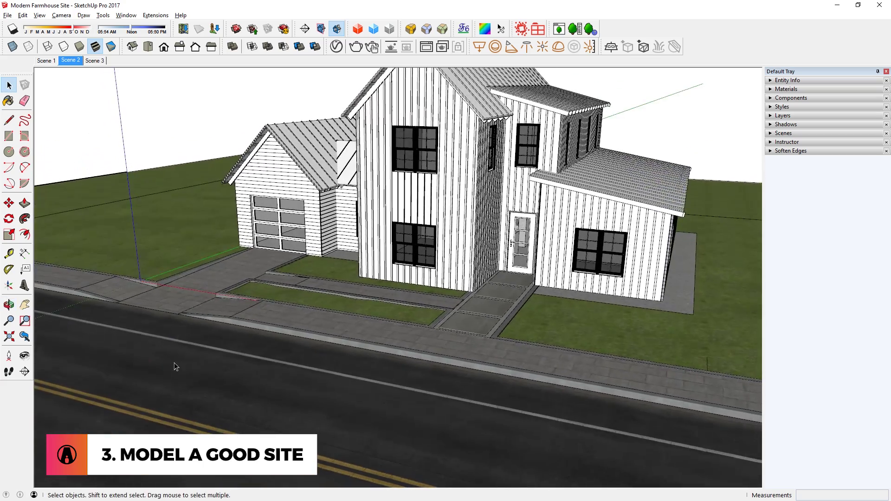
{"action": "scroll", "coordinate": [257, 330], "scroll_direction": "up", "scroll_amount": 3}
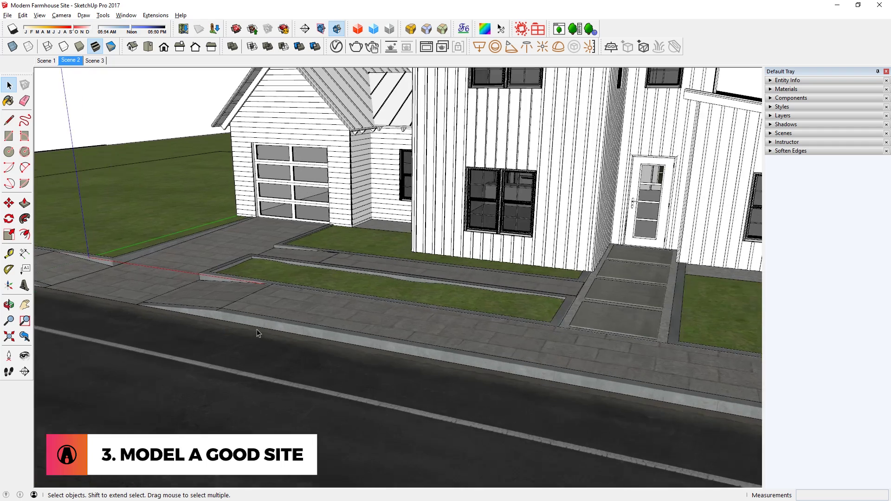
{"action": "scroll", "coordinate": [258, 330], "scroll_direction": "up", "scroll_amount": 1}
Drill into the site and curb groups to select the sidewalk paving face.
{"action": "double_click", "coordinate": [410, 353]}
{"action": "double_click", "coordinate": [413, 352]}
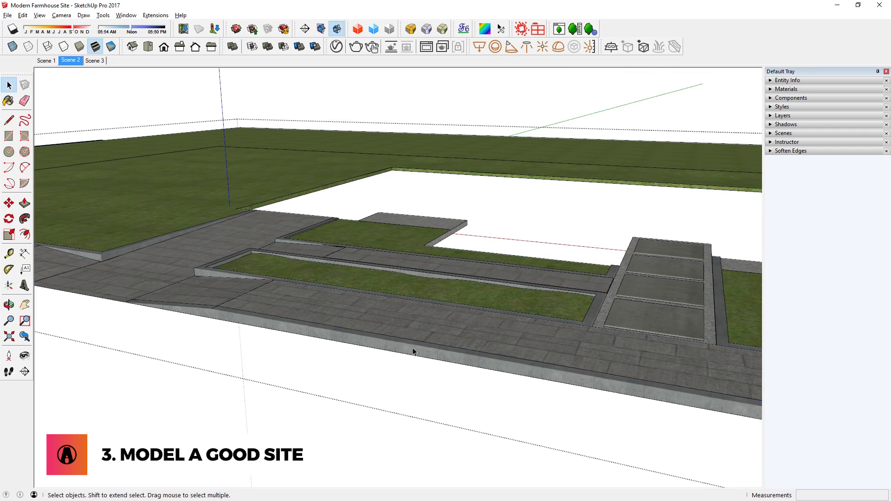
{"action": "double_click", "coordinate": [413, 336]}
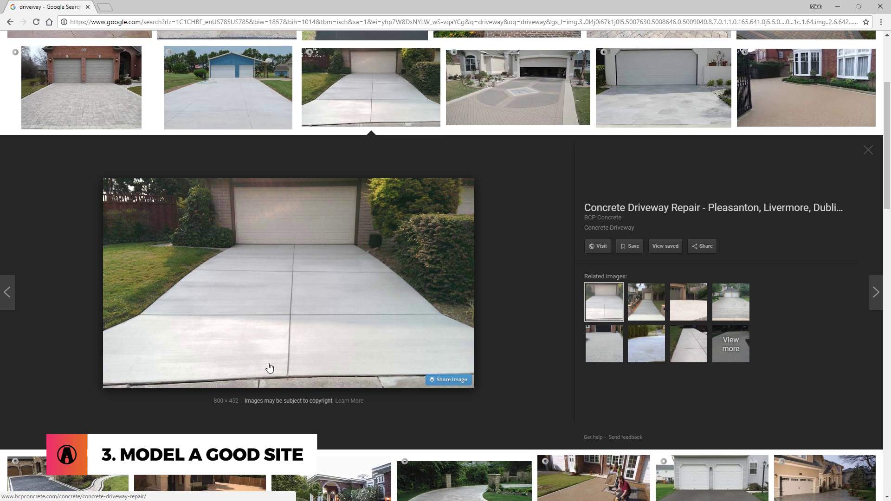
{"action": "scroll", "coordinate": [648, 314], "scroll_direction": "up", "scroll_amount": 4}
{"action": "scroll", "coordinate": [708, 308], "scroll_direction": "down", "scroll_amount": 12}
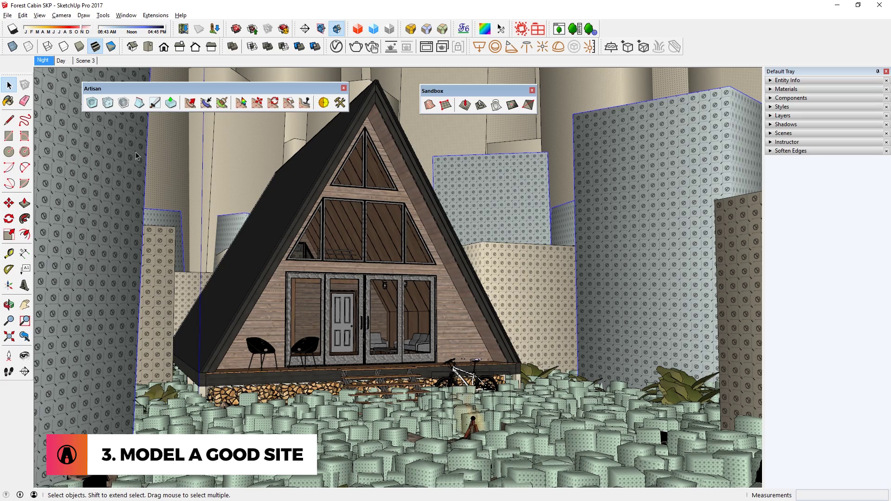
Select the cabin's hilly terrain and inflate a large foreground bump with Artisan sculpt.
{"action": "key", "text": "Page_Up"}
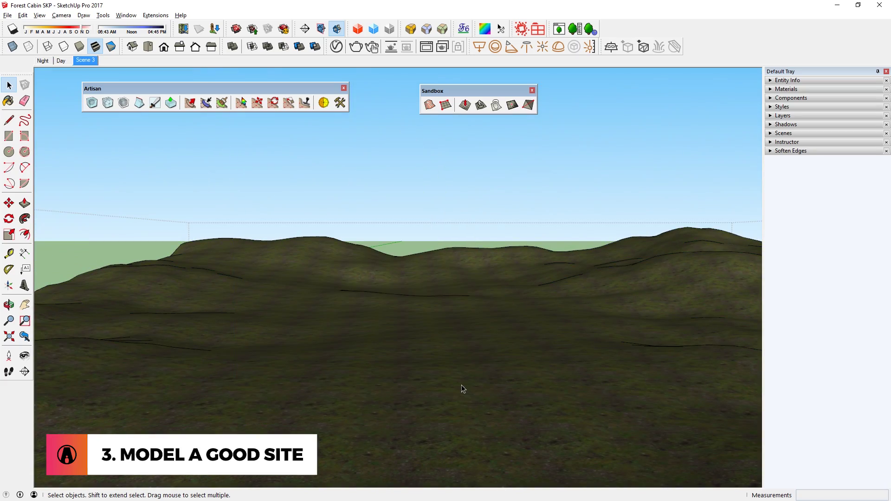
{"action": "left_click", "coordinate": [464, 389]}
{"action": "key", "text": "s"}
{"action": "right_click", "coordinate": [409, 386]}
{"action": "left_click", "coordinate": [453, 424]}
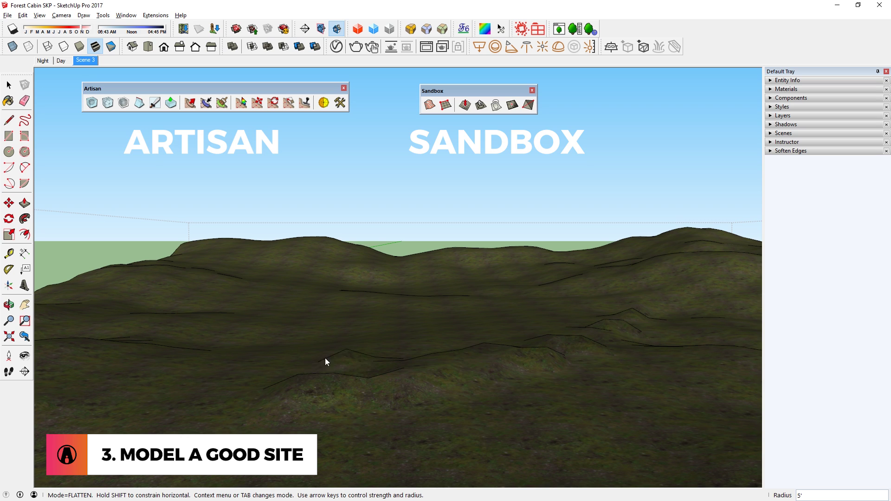
{"action": "right_click", "coordinate": [454, 331]}
{"action": "left_click", "coordinate": [475, 366]}
{"action": "mouse_move", "coordinate": [355, 352]}
{"action": "left_mouse_down"}
{"action": "mouse_move", "coordinate": [389, 369]}
{"action": "mouse_move", "coordinate": [643, 333]}
{"action": "left_mouse_up"}
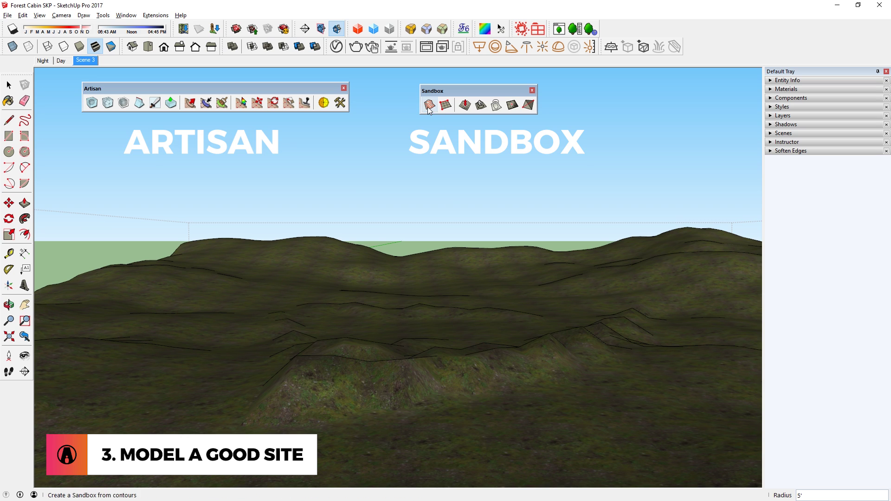
Smoove the bump with a 15' radius, then flatten the lower-middle bumps.
{"action": "type", "text": "5'"}
{"action": "key", "text": "Return"}
{"action": "left_click", "coordinate": [523, 388]}
{"action": "left_click", "coordinate": [478, 384]}
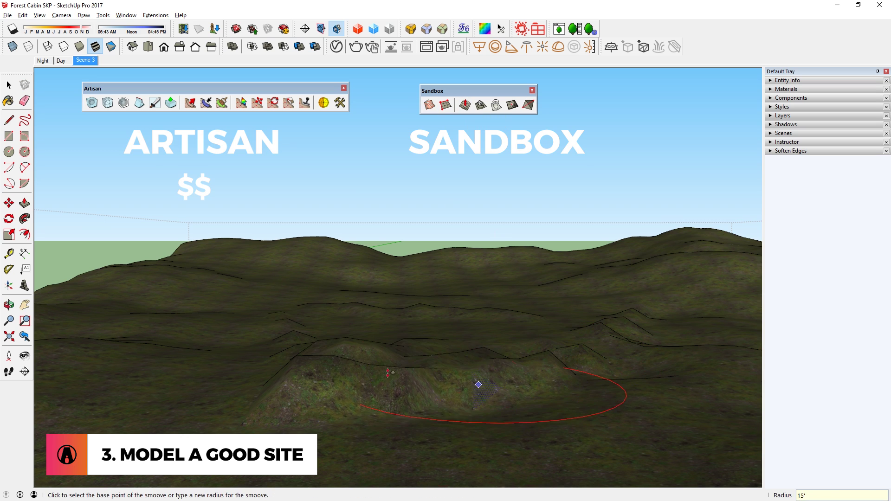
{"action": "key", "text": "Tab"}
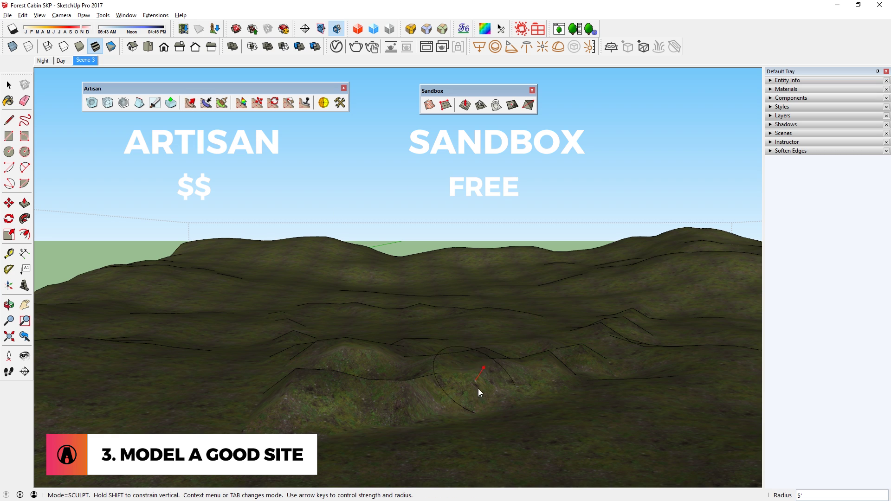
{"action": "mouse_move", "coordinate": [613, 422]}
{"action": "left_mouse_down"}
{"action": "mouse_move", "coordinate": [536, 380]}
{"action": "mouse_move", "coordinate": [269, 381]}
{"action": "mouse_move", "coordinate": [464, 341]}
{"action": "left_mouse_up"}
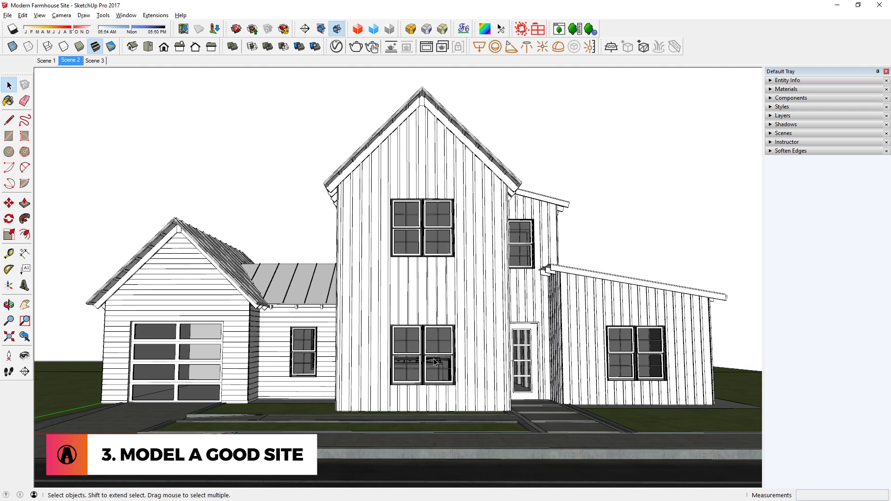
Tick Sandbox in View > Toolbars, then tilt up to an aerial view of the lot.
{"action": "left_click", "coordinate": [39, 15]}
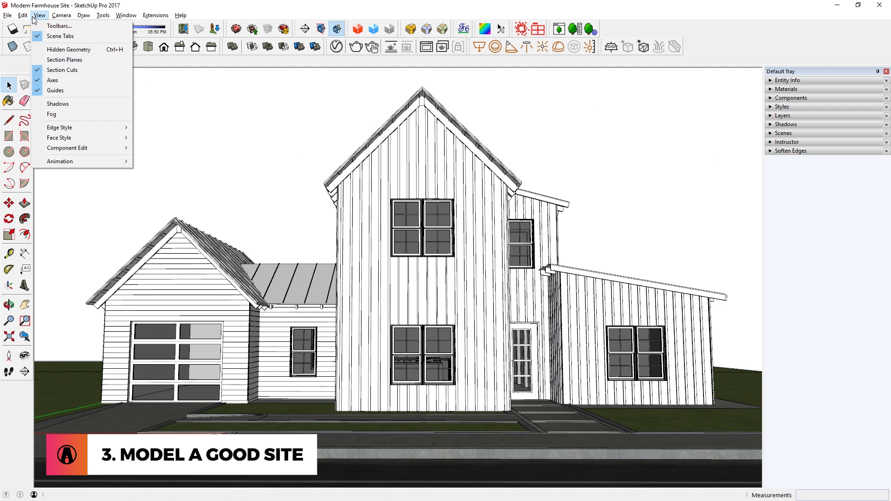
{"action": "left_click", "coordinate": [70, 30]}
{"action": "scroll", "coordinate": [460, 254], "scroll_direction": "down", "scroll_amount": 10}
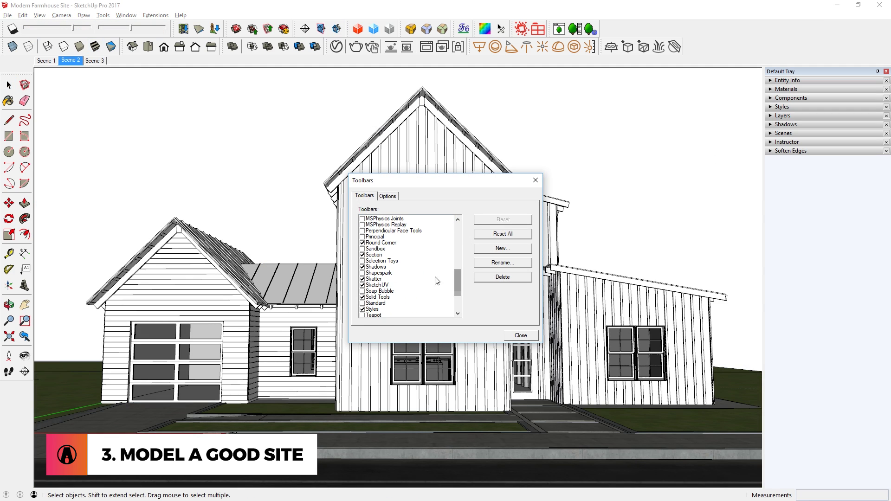
{"action": "left_click", "coordinate": [363, 249]}
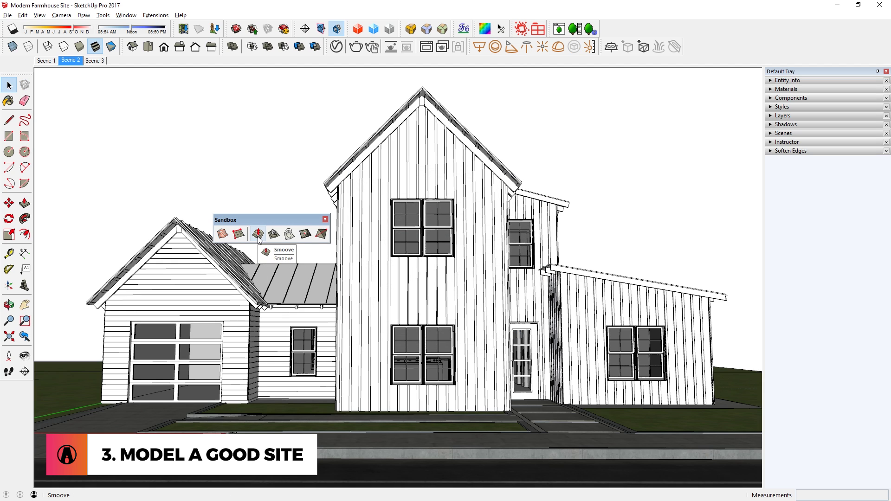
{"action": "scroll", "coordinate": [465, 331], "scroll_direction": "down", "scroll_amount": 3}
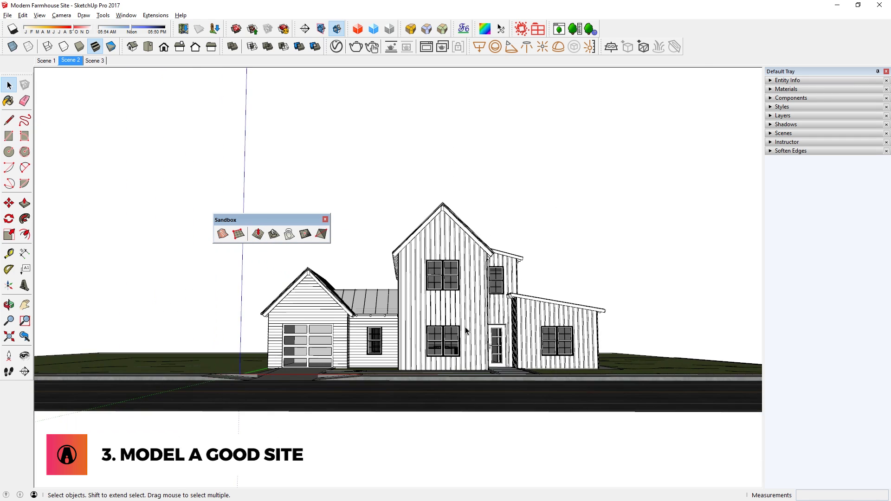
{"action": "middle_click_drag", "start_coordinate": [465, 330], "coordinate": [453, 309]}
Draw a Sandbox From Scratch terrain grid on the lawn plot.
{"action": "scroll", "coordinate": [450, 305], "scroll_direction": "up", "scroll_amount": 2}
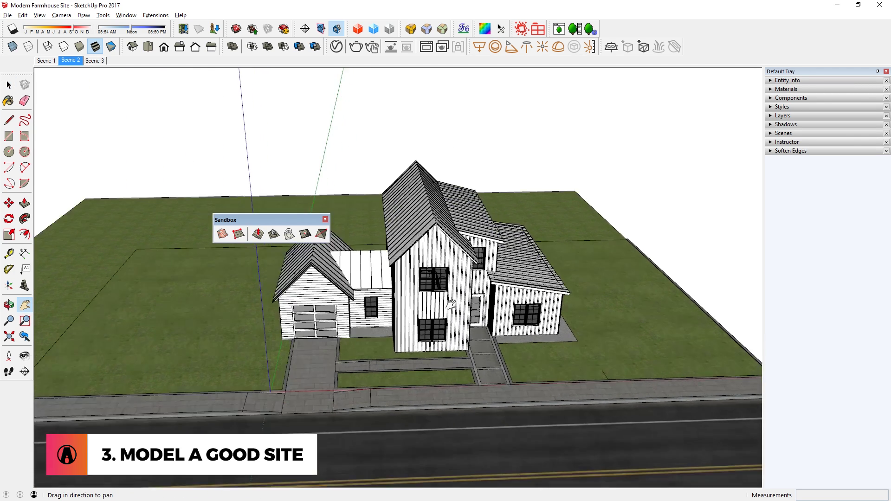
{"action": "scroll", "coordinate": [450, 305], "scroll_direction": "down", "scroll_amount": 5}
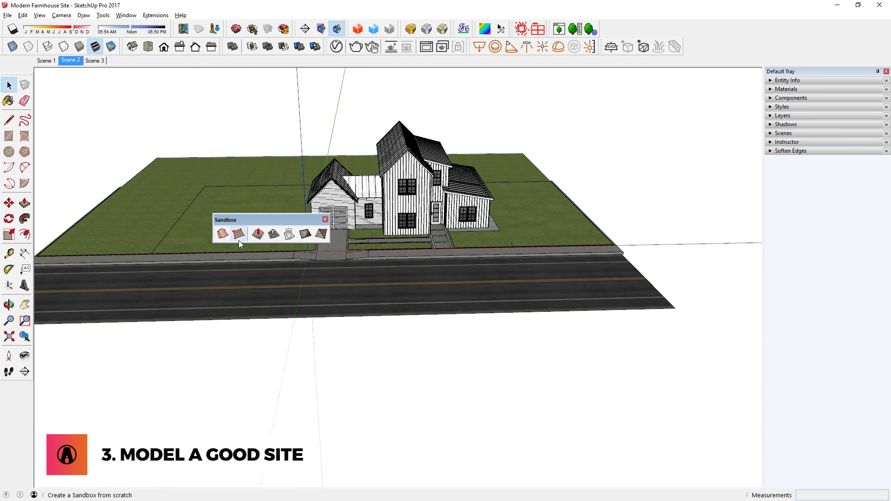
{"action": "left_click", "coordinate": [238, 239]}
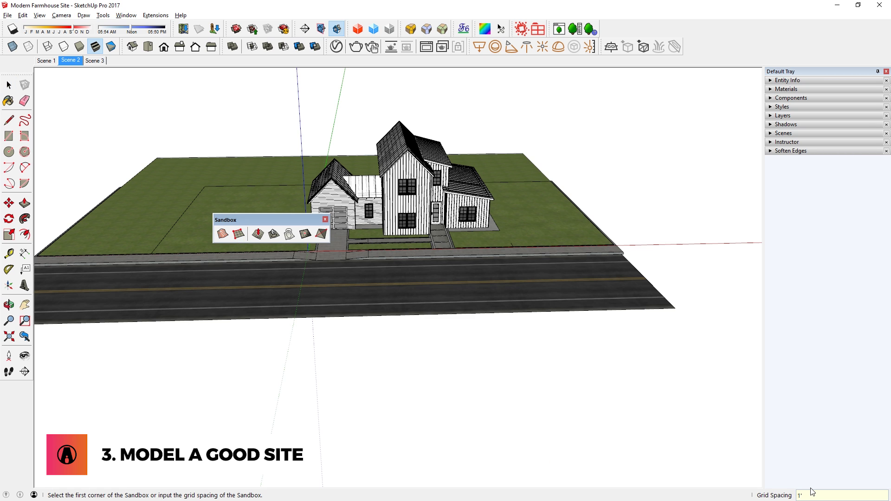
{"action": "left_click", "coordinate": [374, 366]}
{"action": "left_click", "coordinate": [370, 409]}
{"action": "left_click", "coordinate": [419, 401]}
{"action": "scroll", "coordinate": [393, 390], "scroll_direction": "up", "scroll_amount": 8}
{"action": "key", "text": "space"}
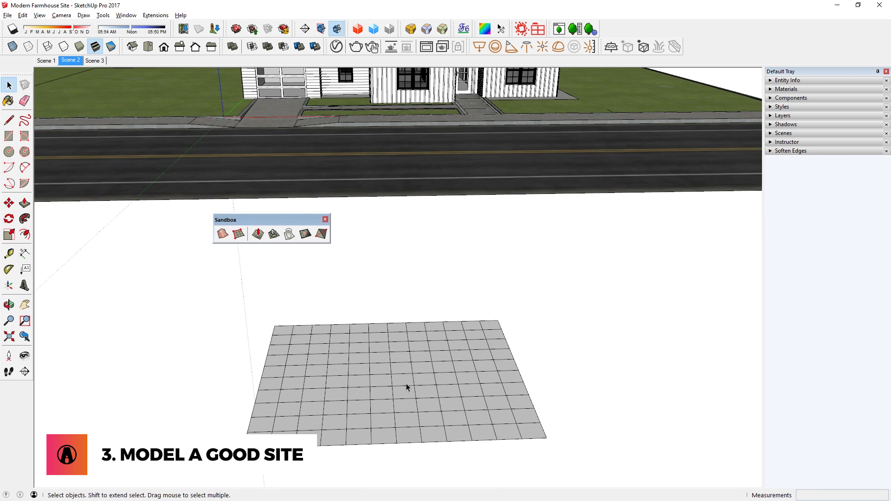
Open the terrain grid and smoove it with a 2' radius.
{"action": "double_click", "coordinate": [407, 388]}
{"action": "left_click", "coordinate": [258, 233]}
{"action": "type", "text": "2'"}
{"action": "key", "text": "Return"}
{"action": "left_click", "coordinate": [392, 372]}
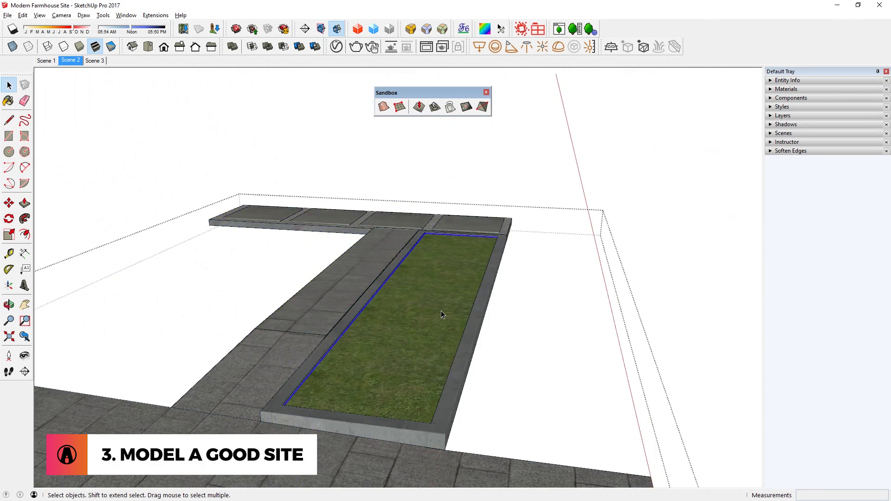
Move-copy grass edges with Ctrl, arraying /23 rows and /5 columns across the bed.
{"action": "double_click", "coordinate": [442, 314]}
{"action": "key", "text": "m"}
{"action": "key", "text": "ctrl"}
{"action": "left_click", "coordinate": [431, 423]}
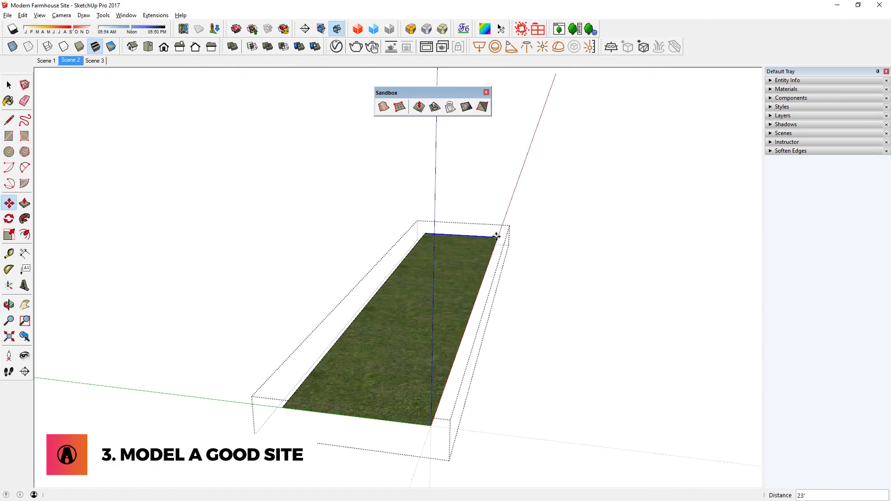
{"action": "left_click", "coordinate": [495, 237]}
{"action": "type", "text": "/23"}
{"action": "key", "text": "Return"}
{"action": "middle_click_drag", "start_coordinate": [477, 330], "coordinate": [577, 450]}
{"action": "type", "text": "/5"}
{"action": "key", "text": "Return"}
{"action": "key", "text": "space"}
Smoove two gentle mounds into the gridded grass bed, committing one with an offset of 2.
{"action": "left_click", "coordinate": [419, 108]}
{"action": "middle_click_drag", "start_coordinate": [502, 294], "coordinate": [502, 346]}
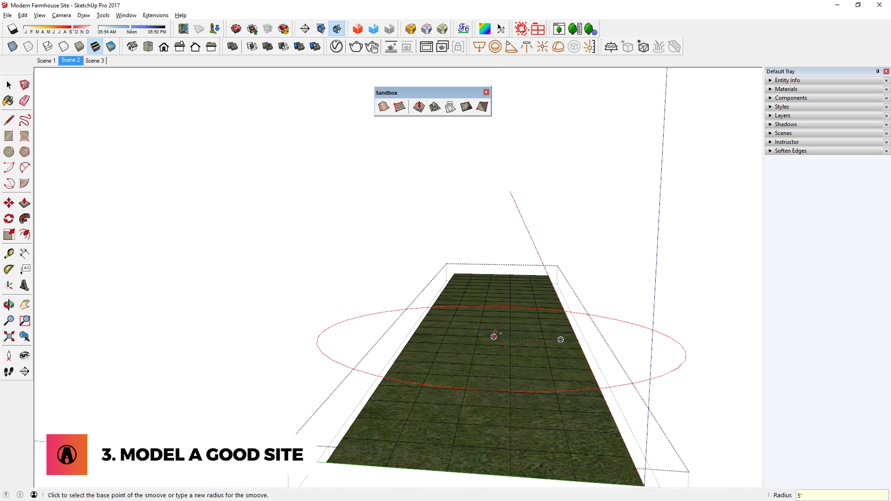
{"action": "left_click", "coordinate": [493, 336]}
{"action": "left_click", "coordinate": [374, 370]}
{"action": "middle_click_drag", "start_coordinate": [522, 319], "coordinate": [548, 347]}
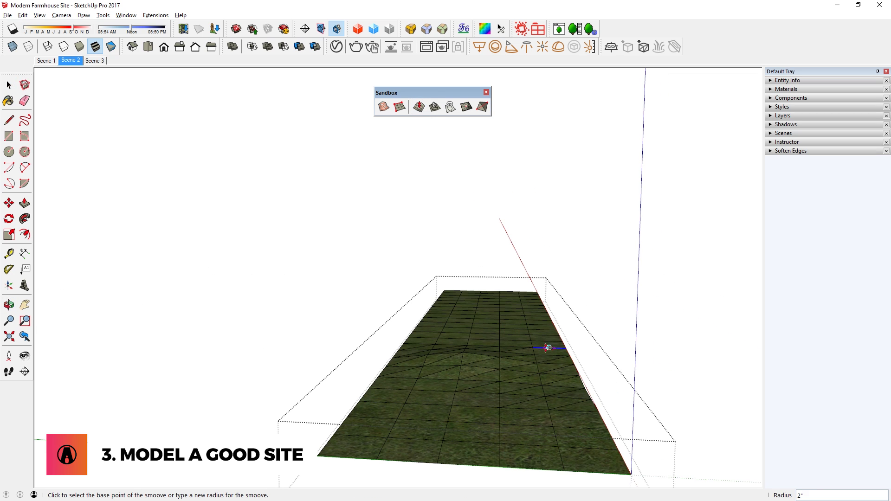
{"action": "left_click", "coordinate": [550, 316]}
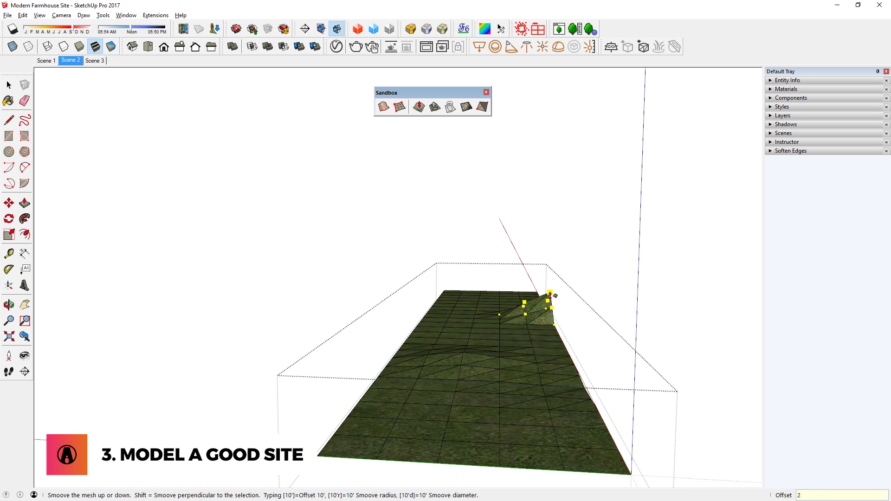
{"action": "key", "text": "Return"}
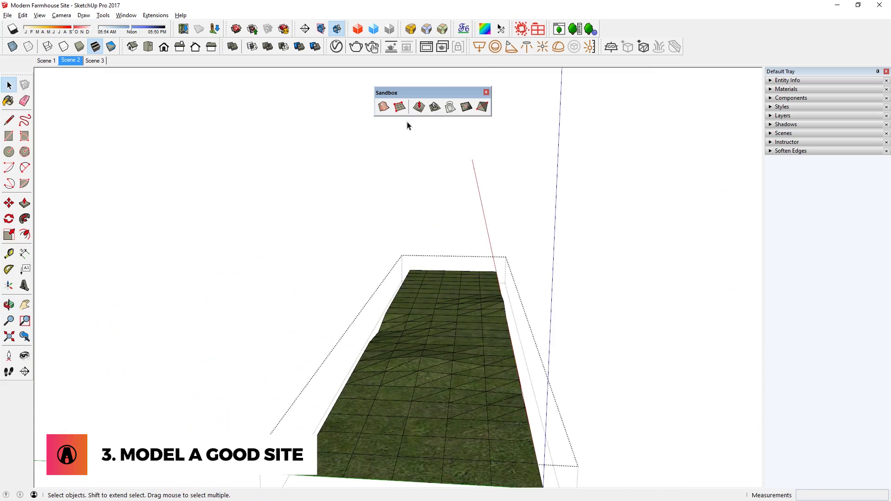
{"action": "left_click", "coordinate": [419, 107]}
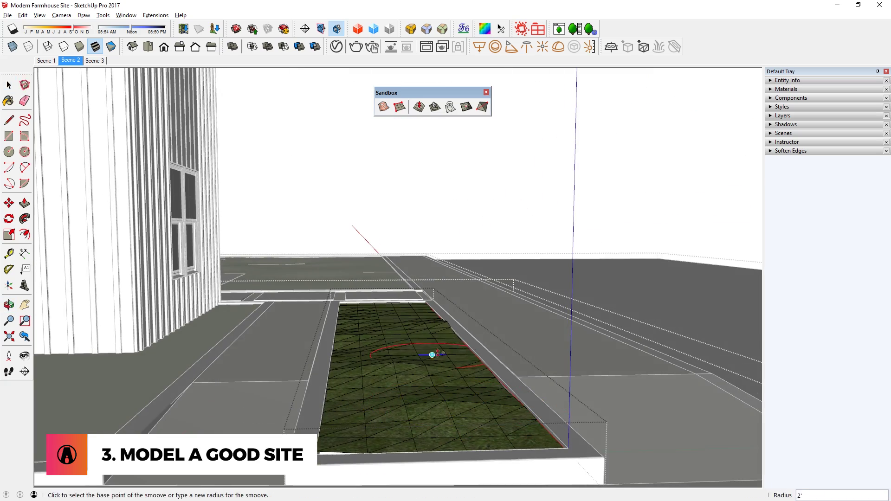
{"action": "scroll", "coordinate": [432, 354], "scroll_direction": "up", "scroll_amount": 3}
{"action": "middle_click_drag", "start_coordinate": [417, 313], "coordinate": [303, 335]}
{"action": "key", "text": "space"}
Soften the triangle edges of the grass mesh.
{"action": "left_click", "coordinate": [491, 286]}
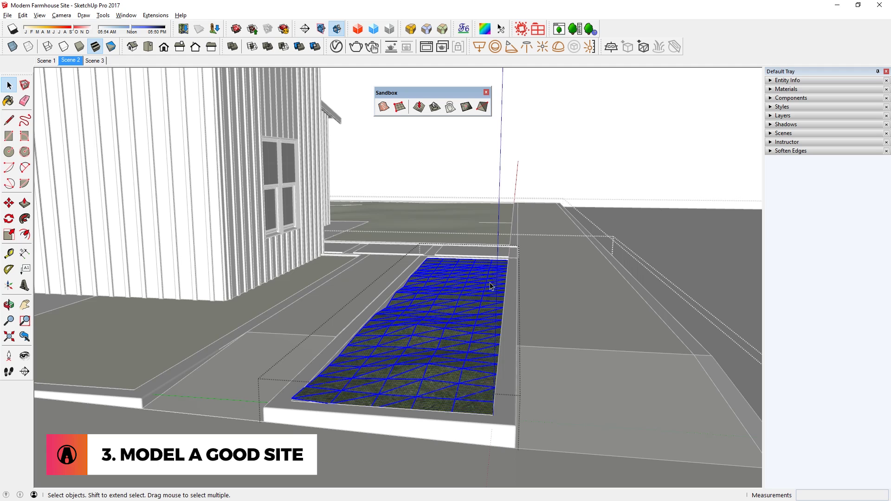
{"action": "left_click", "coordinate": [802, 150]}
{"action": "left_click", "coordinate": [782, 203]}
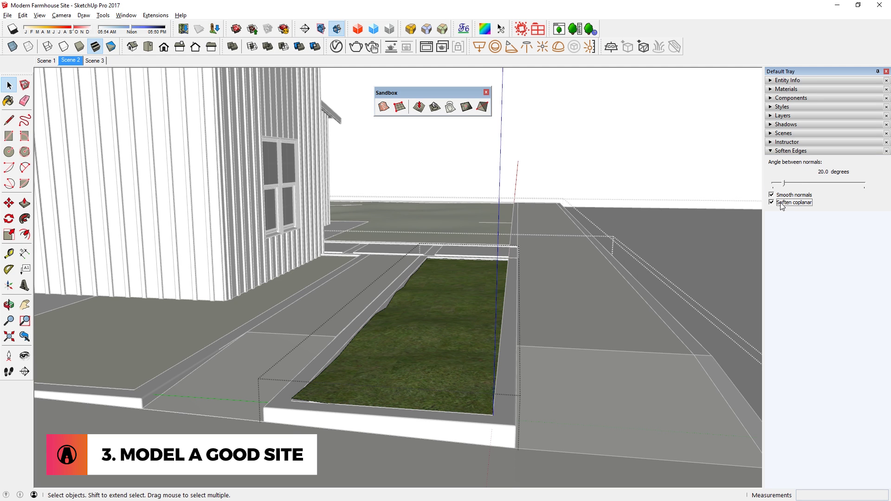
Inside the grass group, turn Hidden Geometry off so the dotted mesh lines disappear.
{"action": "middle_click_drag", "start_coordinate": [752, 252], "coordinate": [310, 370]}
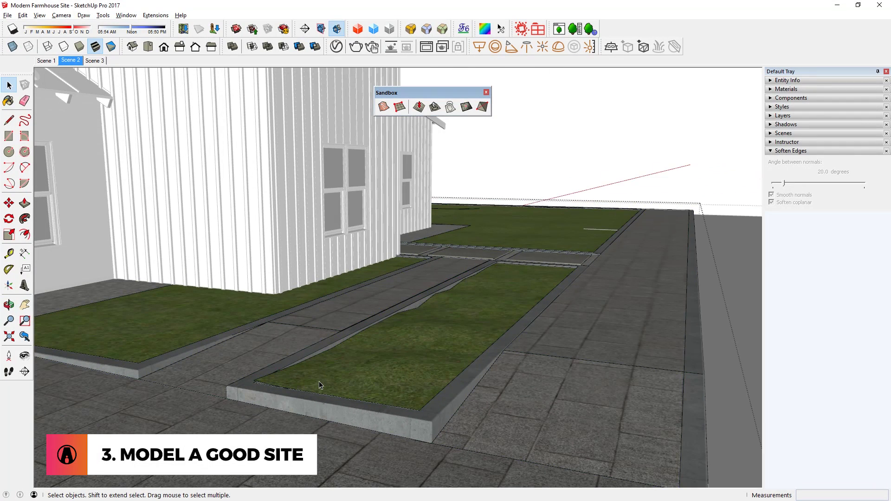
{"action": "double_click", "coordinate": [319, 380]}
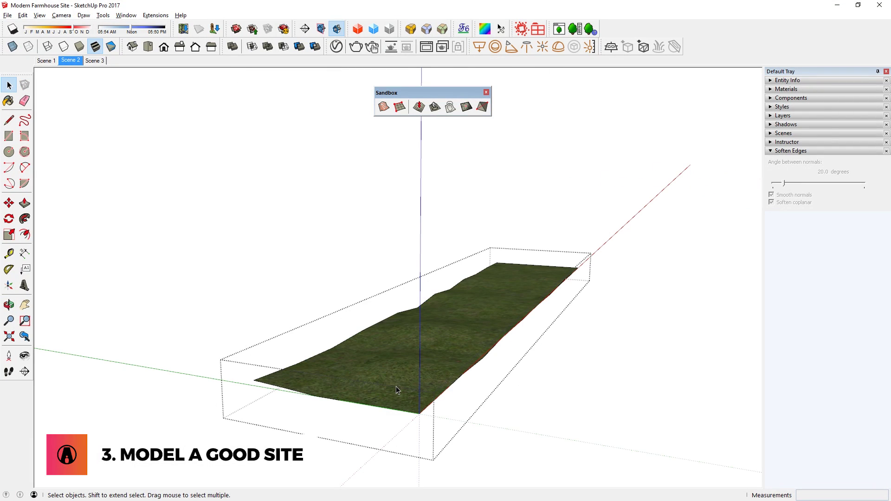
{"action": "left_click", "coordinate": [40, 16]}
{"action": "left_click", "coordinate": [61, 49]}
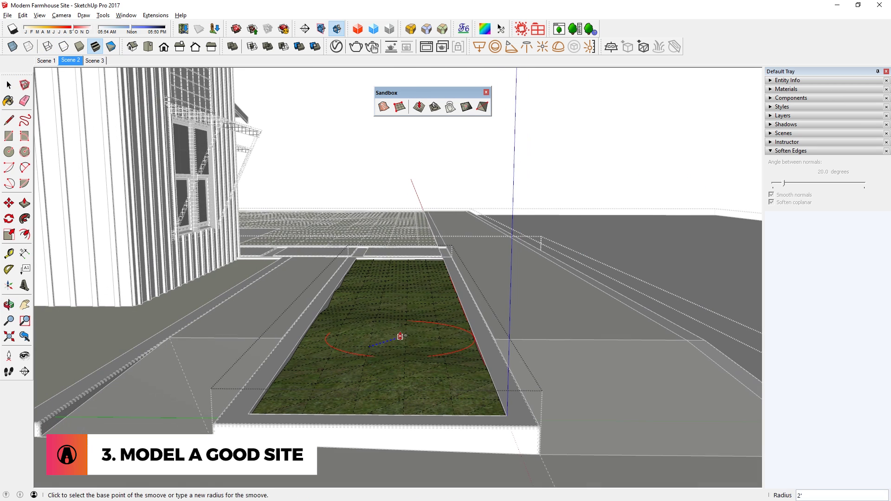
{"action": "key", "text": "space"}
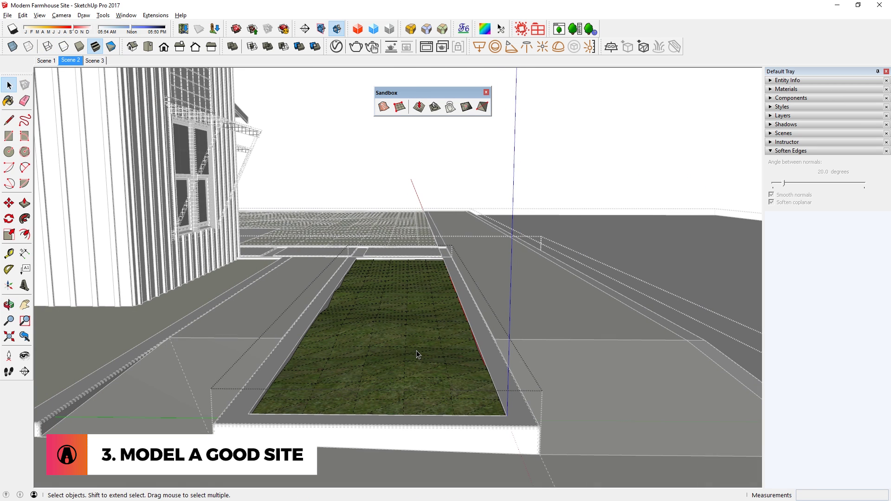
{"action": "left_click", "coordinate": [40, 15]}
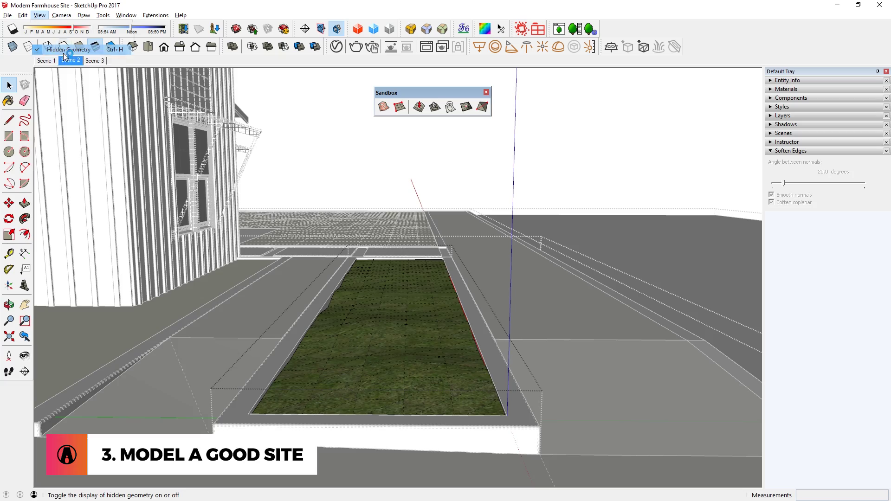
{"action": "left_click", "coordinate": [60, 46]}
{"action": "middle_click_drag", "start_coordinate": [533, 313], "coordinate": [496, 335]}
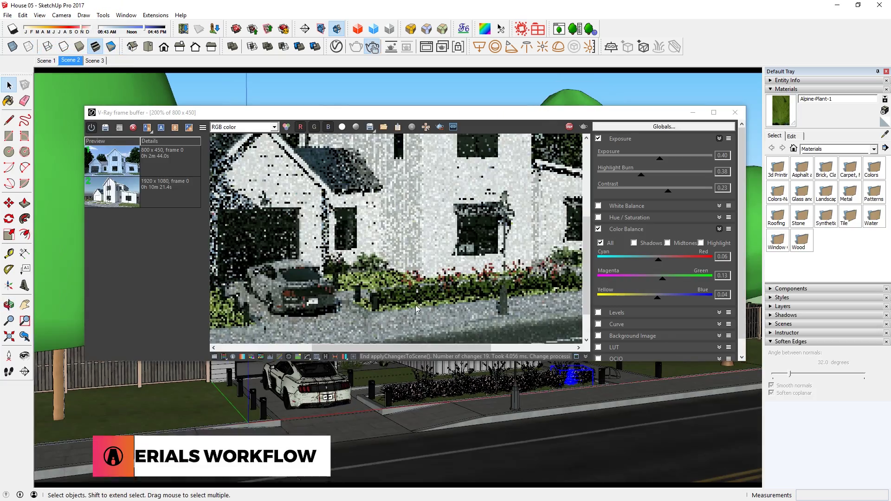
Show the V-Ray Asset Editor's materials list with Alpine-Plant-1 beside the interactive render.
{"action": "scroll", "coordinate": [461, 466], "scroll_direction": "up", "scroll_amount": 3}
{"action": "middle_click_drag", "start_coordinate": [461, 465], "coordinate": [386, 378]}
{"action": "scroll", "coordinate": [419, 254], "scroll_direction": "down", "scroll_amount": 1}
{"action": "scroll", "coordinate": [419, 254], "scroll_direction": "up", "scroll_amount": 1}
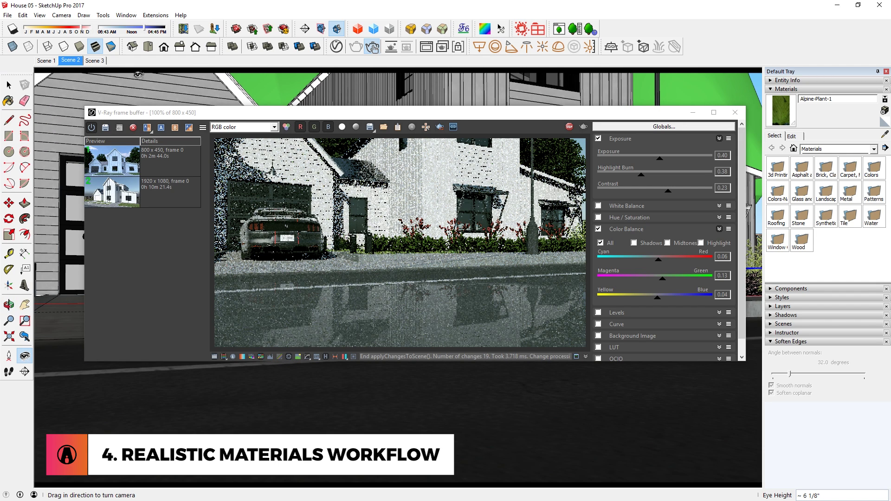
{"action": "left_click", "coordinate": [339, 51]}
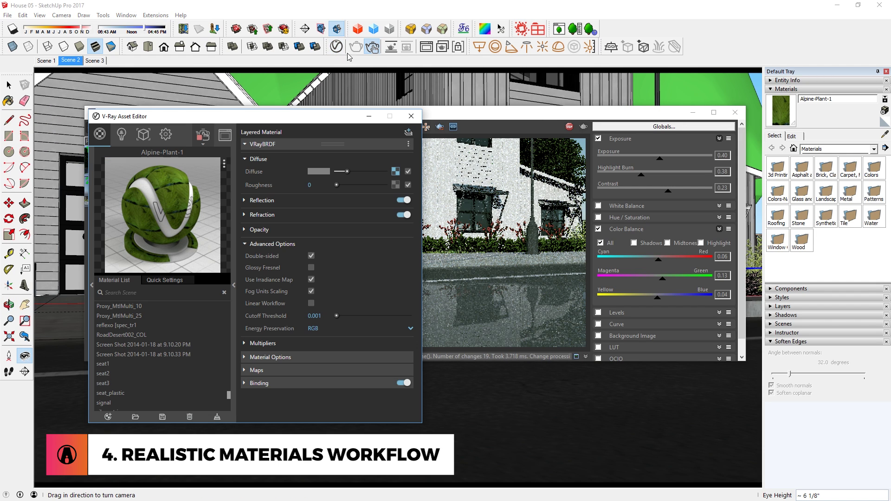
{"action": "left_click", "coordinate": [132, 140]}
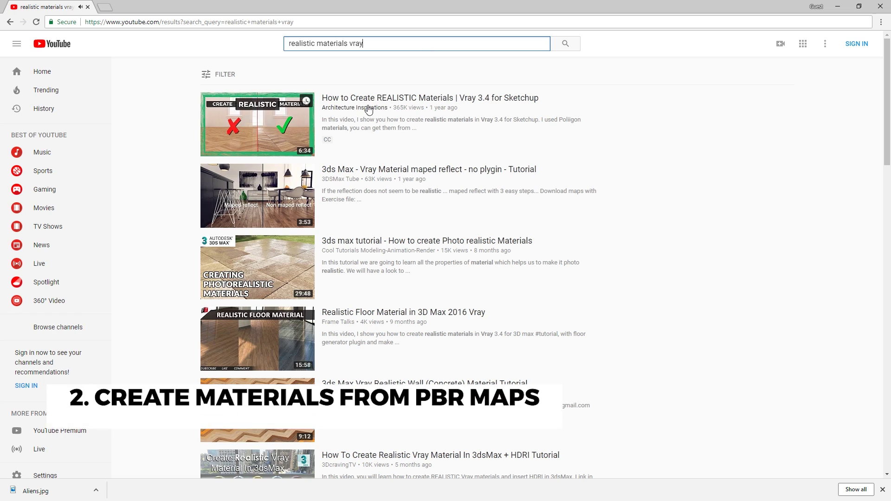
Play the 'How to Create REALISTIC Materials | Vray 3.4 for Sketchup' tutorial.
{"action": "left_click", "coordinate": [369, 97]}
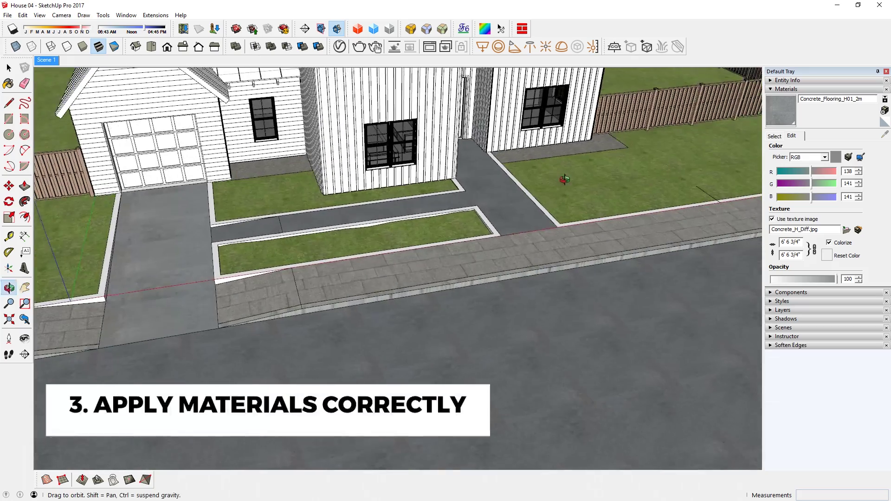
{"action": "middle_click_drag", "start_coordinate": [564, 179], "coordinate": [461, 306]}
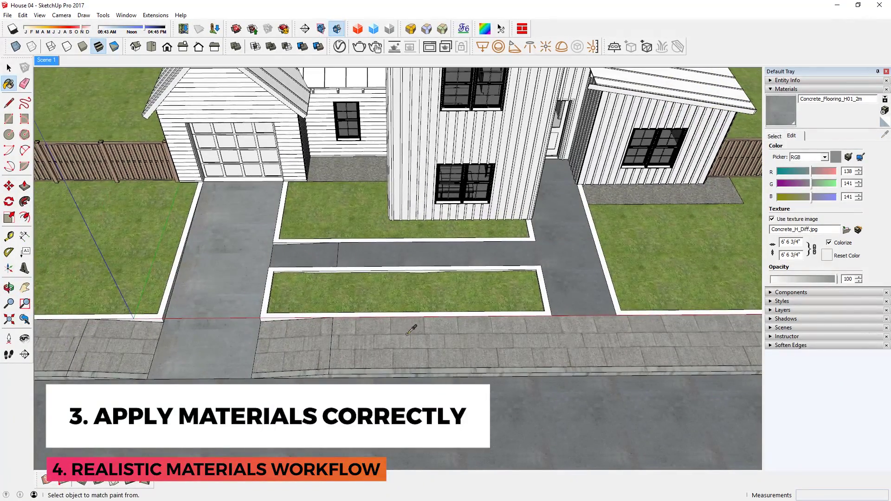
Paint the small grey patch of the L-shaped path with Concrete Tiles.
{"action": "double_click", "coordinate": [366, 260]}
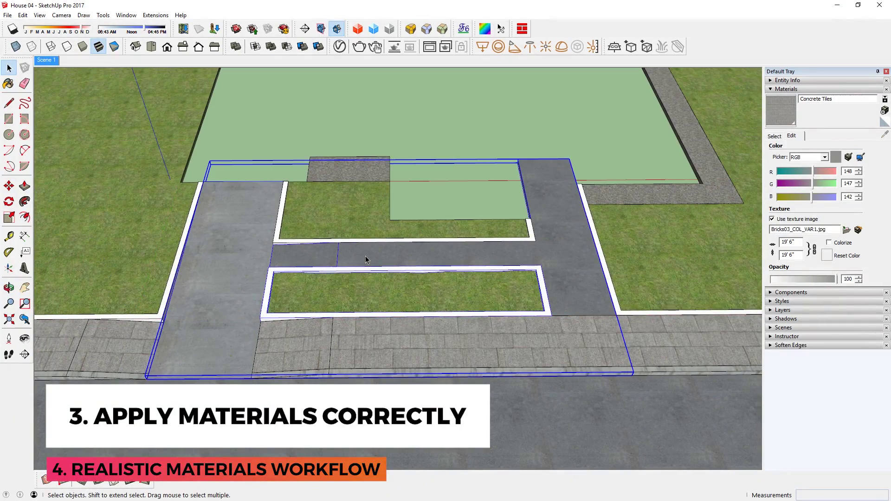
{"action": "left_click", "coordinate": [410, 253]}
{"action": "key", "text": "b"}
{"action": "left_click", "coordinate": [366, 253]}
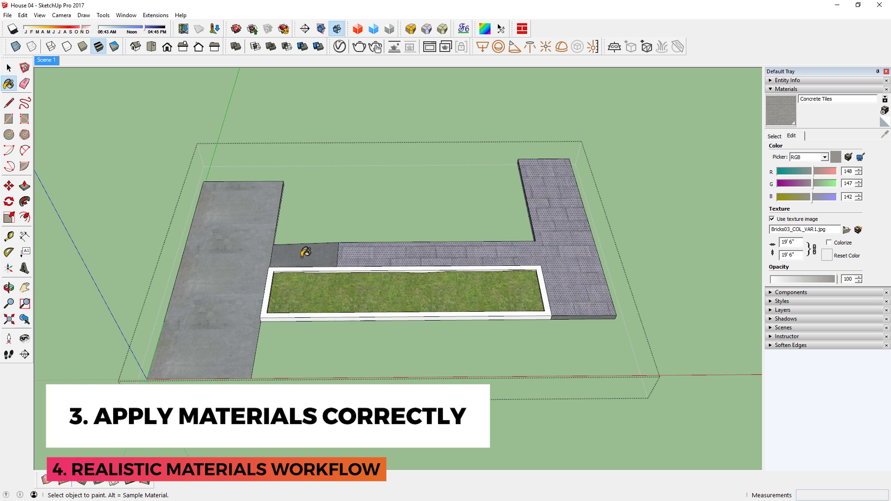
{"action": "left_click", "coordinate": [305, 253]}
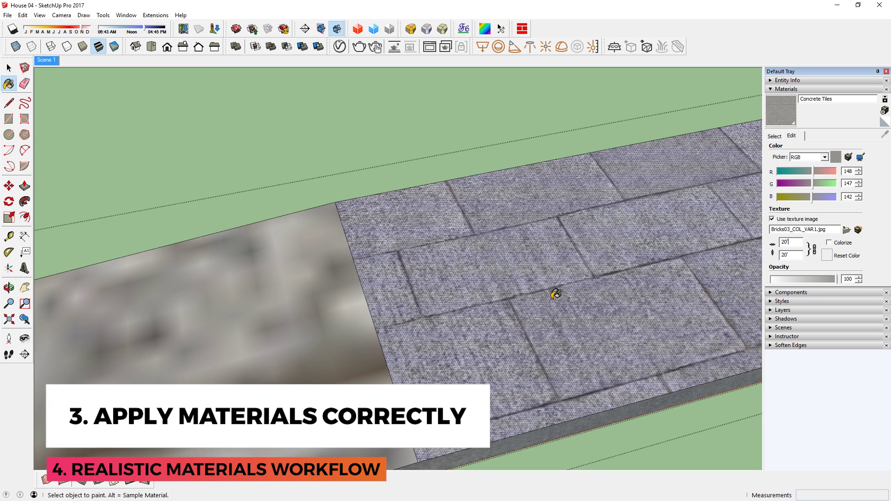
Reposition the Concrete Tiles texture on the path face to align it.
{"action": "mouse_move", "coordinate": [556, 293]}
{"action": "middle_mouse_down"}
{"action": "mouse_move", "coordinate": [442, 318]}
{"action": "mouse_move", "coordinate": [490, 290]}
{"action": "middle_mouse_up"}
{"action": "key", "text": "space"}
{"action": "right_click", "coordinate": [489, 290]}
{"action": "mouse_move", "coordinate": [533, 159]}
{"action": "left_click", "coordinate": [594, 159]}
{"action": "left_click_drag", "start_coordinate": [467, 258], "coordinate": [491, 265]}
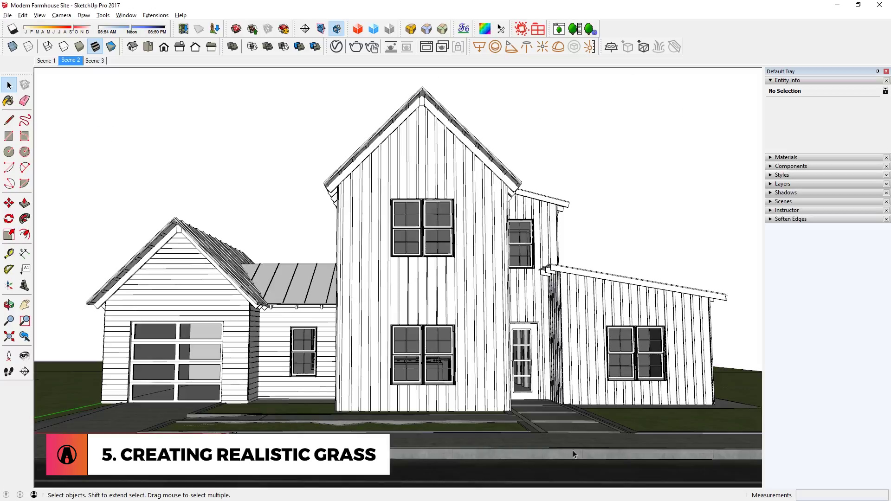
Select the grass bed group and its terrain mesh.
{"action": "mouse_move", "coordinate": [576, 454]}
{"action": "middle_mouse_down"}
{"action": "mouse_move", "coordinate": [513, 372]}
{"action": "mouse_move", "coordinate": [499, 269]}
{"action": "mouse_move", "coordinate": [609, 418]}
{"action": "middle_mouse_up"}
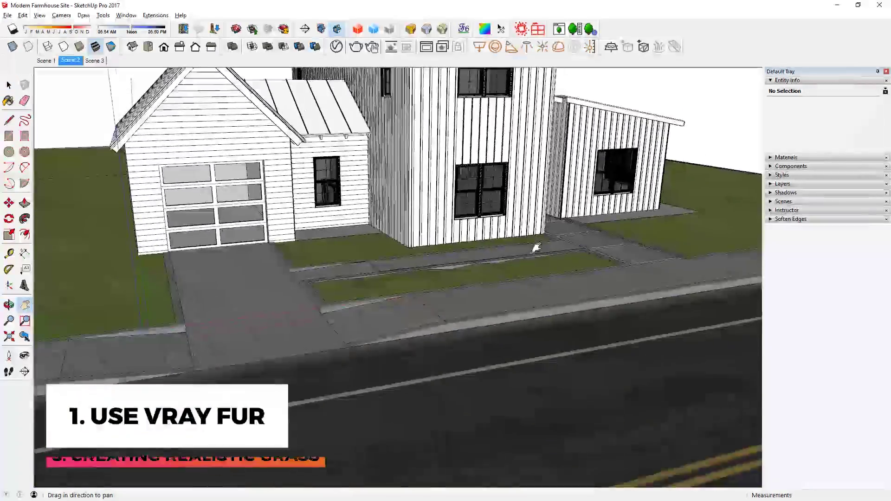
{"action": "scroll", "coordinate": [509, 290], "scroll_direction": "up", "scroll_amount": 3}
{"action": "scroll", "coordinate": [509, 290], "scroll_direction": "down", "scroll_amount": 5}
{"action": "key", "text": "space"}
{"action": "left_click", "coordinate": [422, 297]}
{"action": "middle_click_drag", "start_coordinate": [422, 297], "coordinate": [434, 291]}
{"action": "double_click", "coordinate": [433, 291]}
{"action": "scroll", "coordinate": [434, 291], "scroll_direction": "down", "scroll_amount": 4}
{"action": "key", "text": "ctrl+a"}
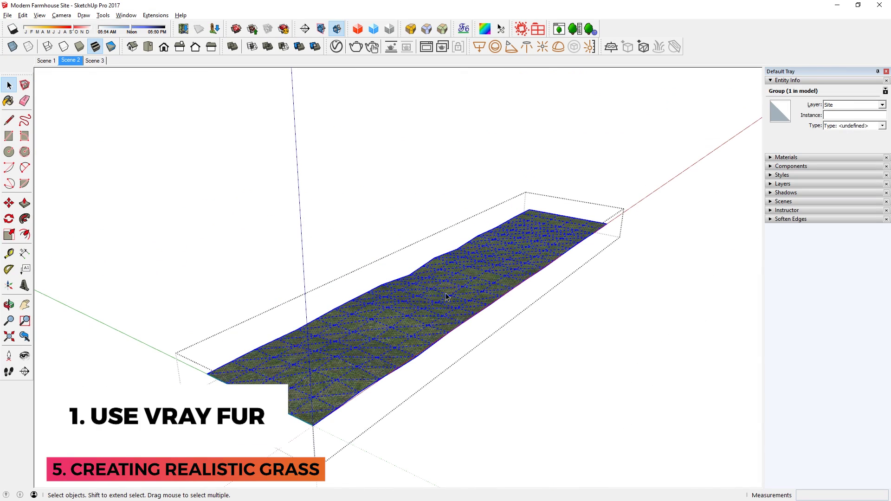
{"action": "key", "text": "Escape"}
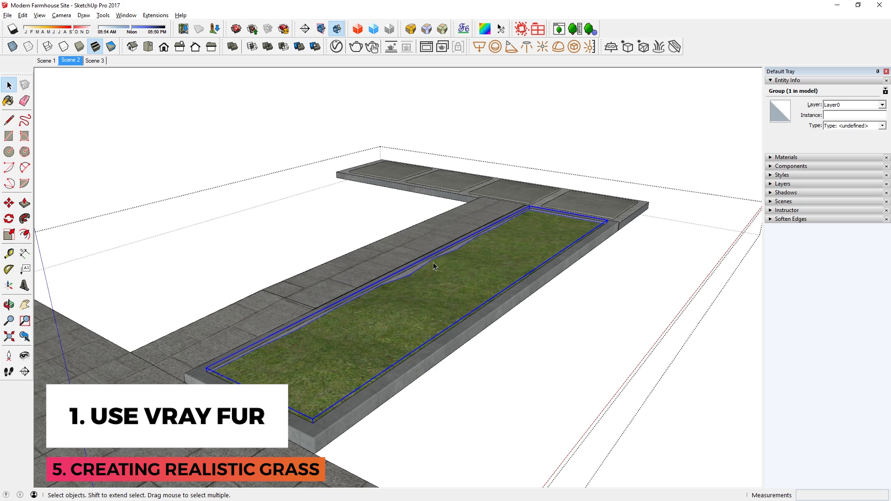
Add V-Ray Fur to the grass group and list it among the Asset Editor's geometry.
{"action": "left_click", "coordinate": [658, 48]}
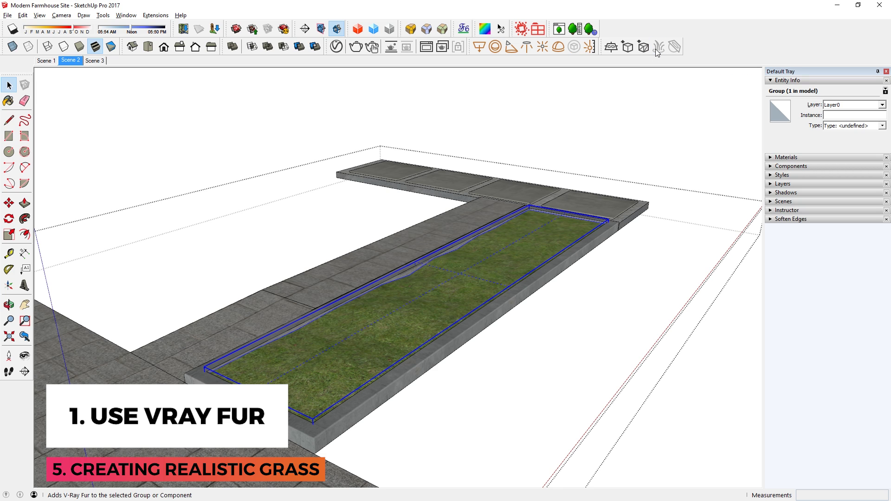
{"action": "left_click", "coordinate": [337, 46]}
{"action": "left_click", "coordinate": [426, 118]}
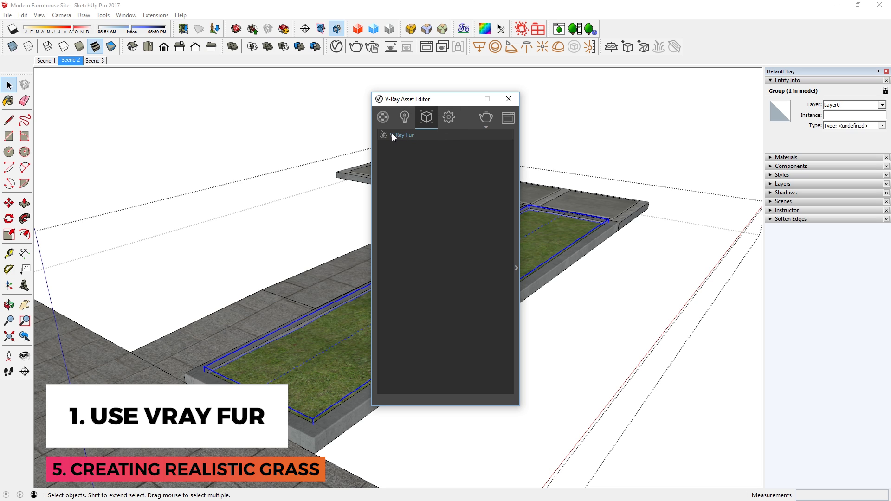
Show the V-Ray Fur settings and start an interactive render of the grass.
{"action": "left_click", "coordinate": [516, 151]}
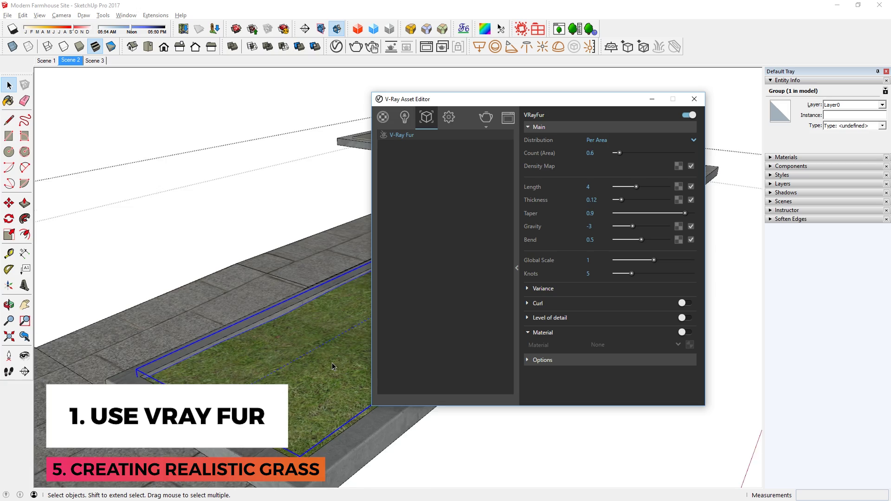
{"action": "scroll", "coordinate": [332, 363], "scroll_direction": "up", "scroll_amount": 3}
{"action": "left_click", "coordinate": [487, 161]}
{"action": "scroll", "coordinate": [313, 406], "scroll_direction": "up", "scroll_amount": 3}
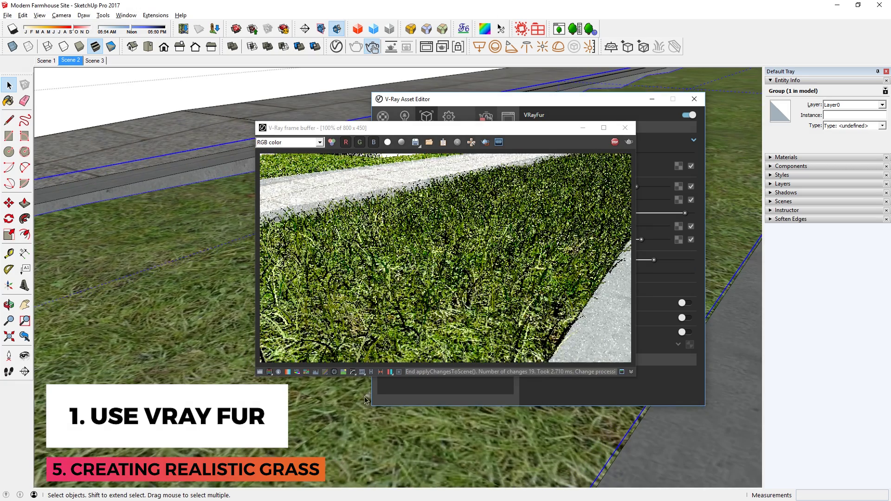
{"action": "left_click_drag", "start_coordinate": [417, 110], "coordinate": [229, 172]}
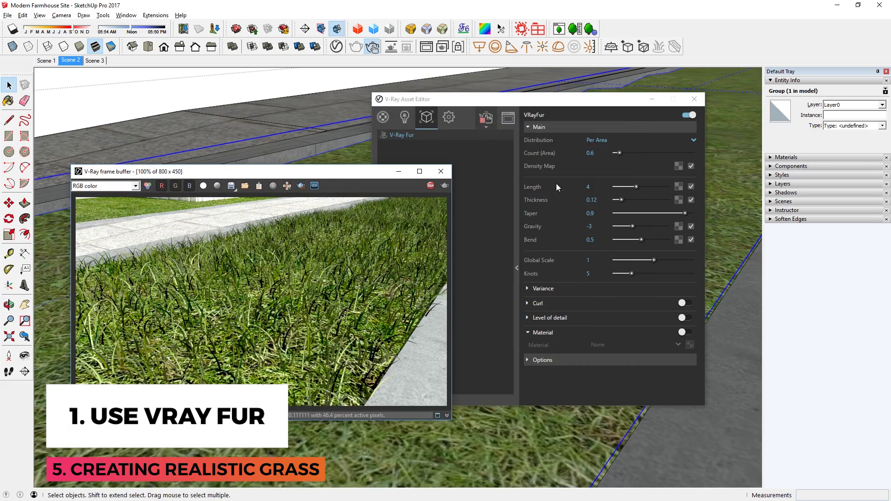
Set the fur to Count 5, Length 5, Thickness 0.09 and Gravity -2.
{"action": "left_click", "coordinate": [600, 152]}
{"action": "key", "text": "Tab"}
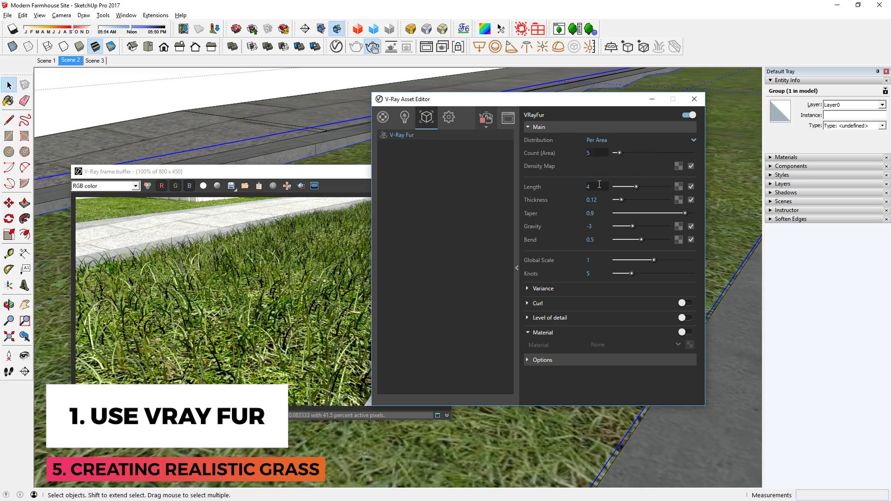
{"action": "type", "text": "5"}
{"action": "key", "text": "Tab"}
{"action": "type", "text": "0.09"}
{"action": "left_click_drag", "start_coordinate": [511, 99], "coordinate": [626, 103]}
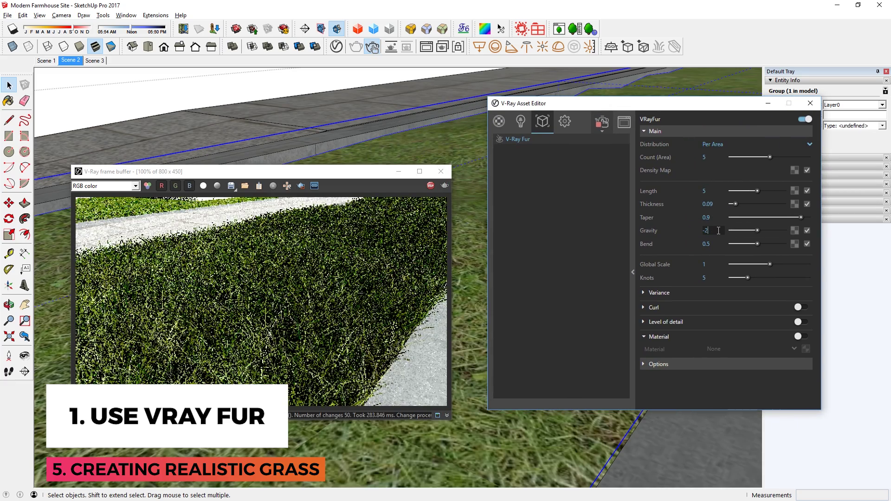
{"action": "left_click", "coordinate": [714, 241]}
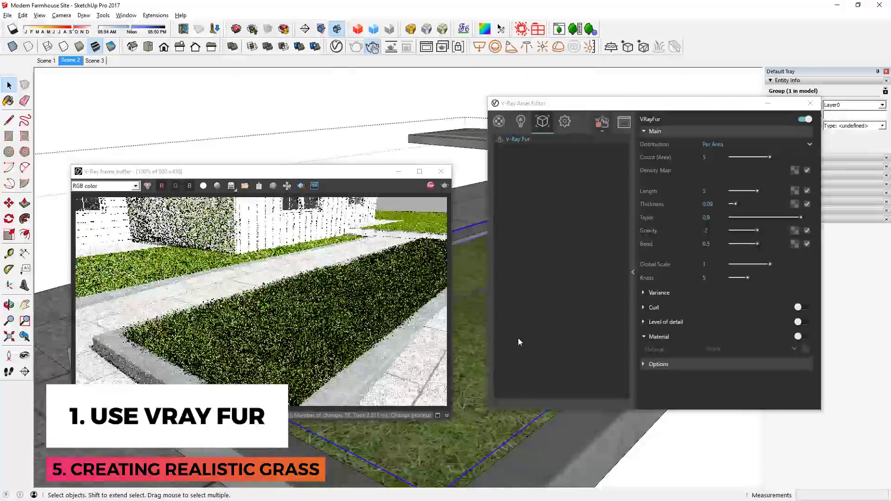
{"action": "left_click", "coordinate": [669, 200]}
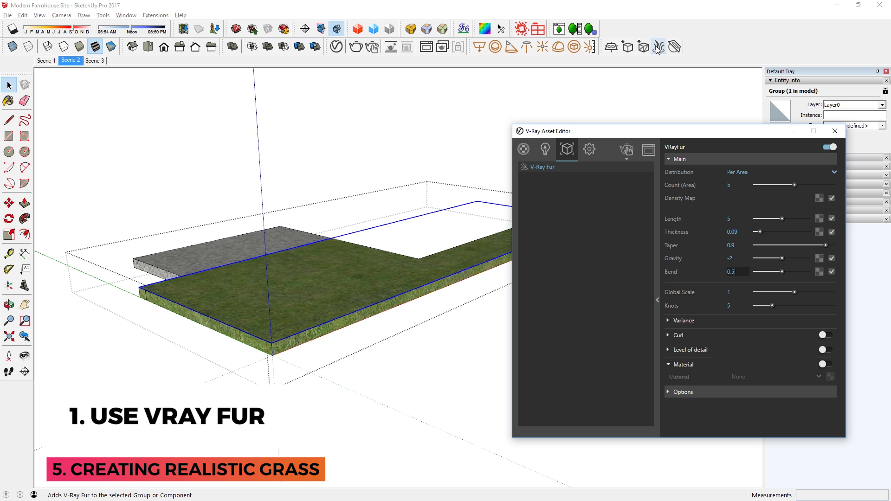
Add V-Ray Fur to the L-shaped grass slab and paste a fur copy onto the other slab.
{"action": "left_click", "coordinate": [658, 47]}
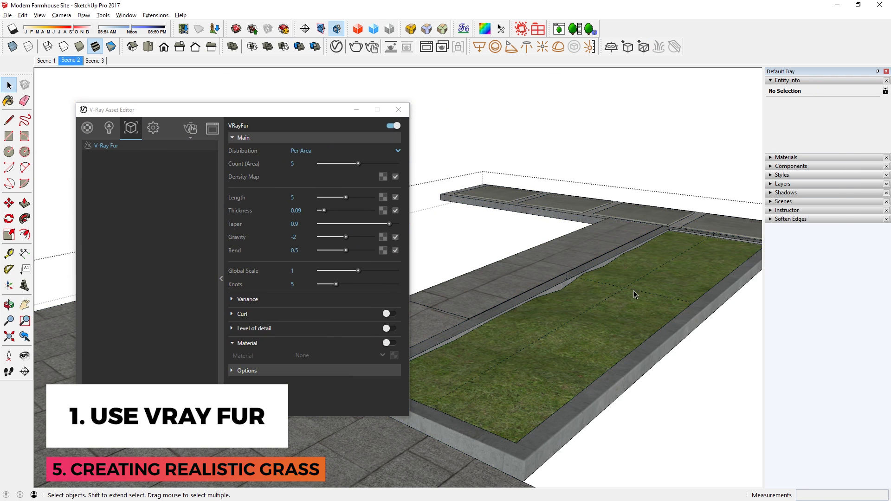
{"action": "left_click", "coordinate": [629, 294]}
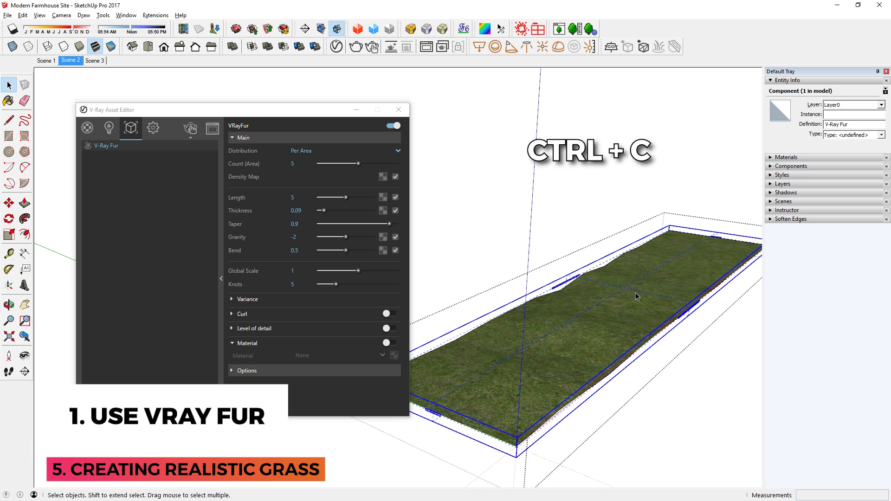
{"action": "middle_click_drag", "start_coordinate": [637, 296], "coordinate": [581, 259]}
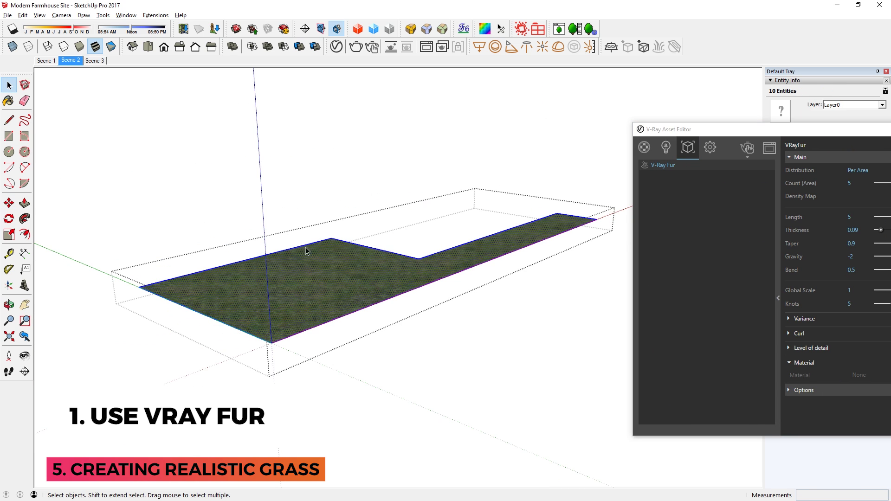
{"action": "key", "text": "ctrl+v"}
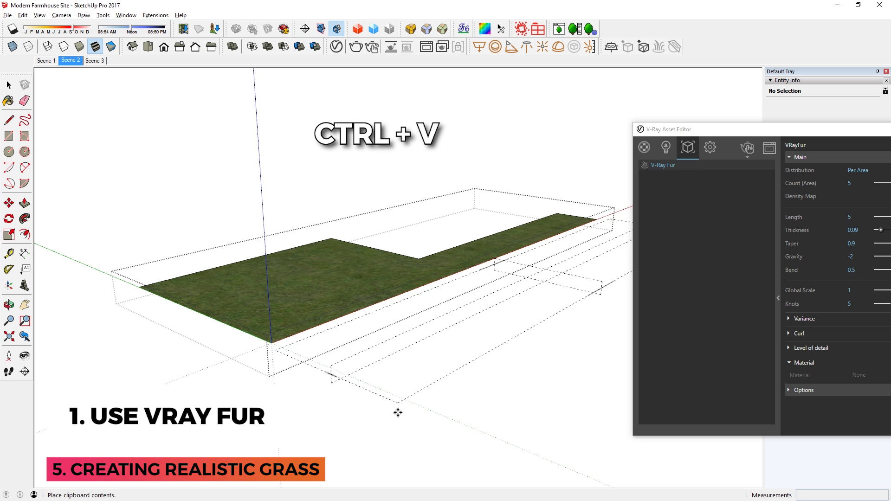
{"action": "left_click", "coordinate": [265, 343]}
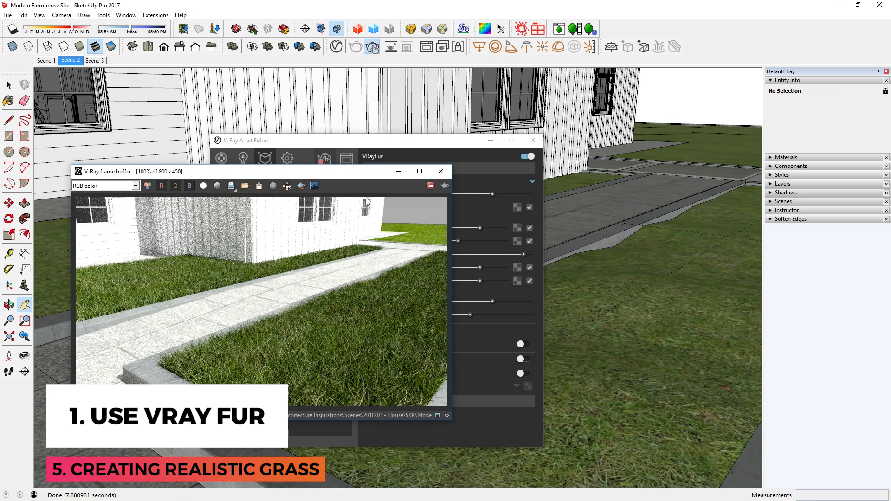
{"action": "left_click_drag", "start_coordinate": [367, 140], "coordinate": [628, 142]}
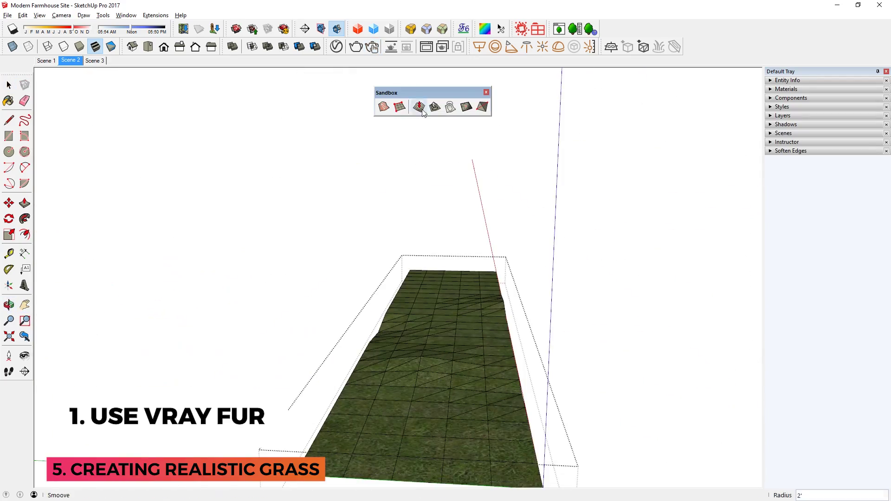
Pick the point on the grass terrain where the Smoove bump will rise.
{"action": "left_click", "coordinate": [331, 399]}
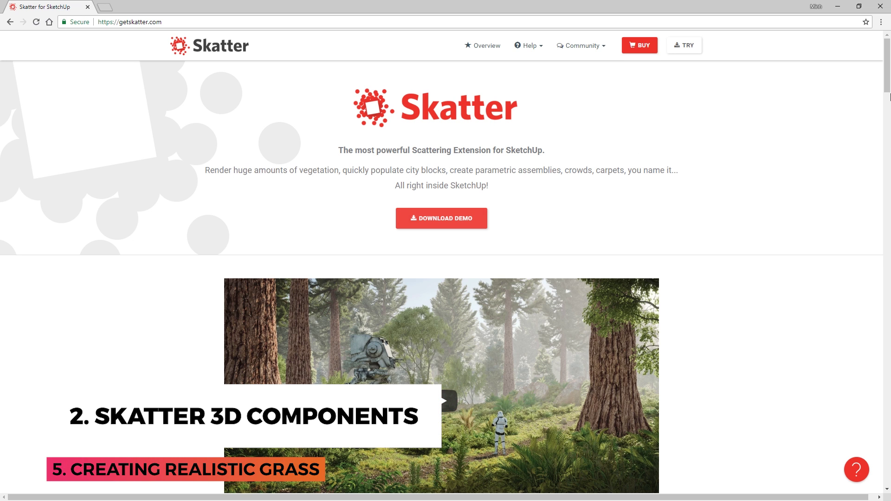
Scroll down through the Skatter site's feature list.
{"action": "left_click_drag", "start_coordinate": [890, 96], "coordinate": [890, 313]}
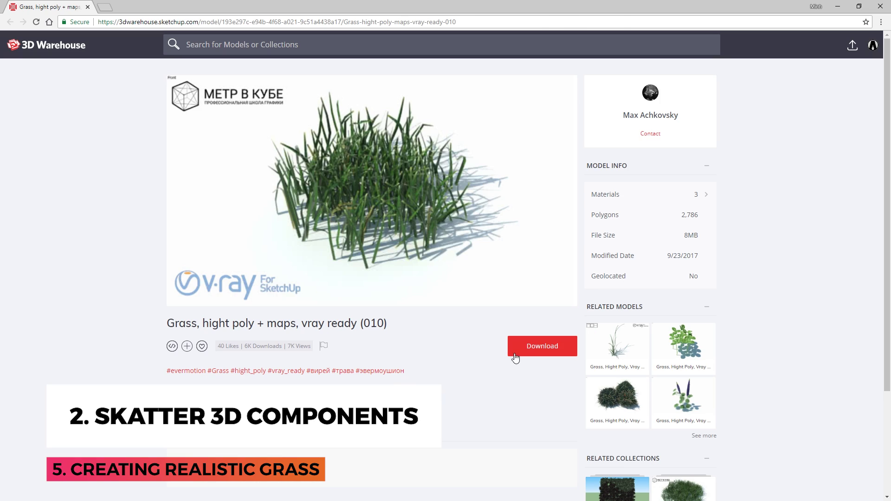
Export the grass clump as a V-Ray proxy displayed as a textured box.
{"action": "left_click", "coordinate": [538, 354]}
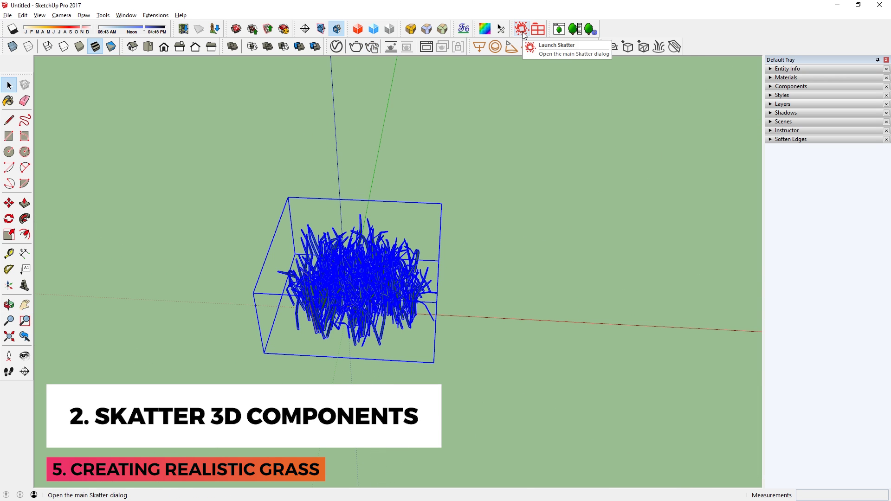
{"action": "left_click", "coordinate": [521, 30]}
{"action": "scroll", "coordinate": [335, 277], "scroll_direction": "down", "scroll_amount": 6}
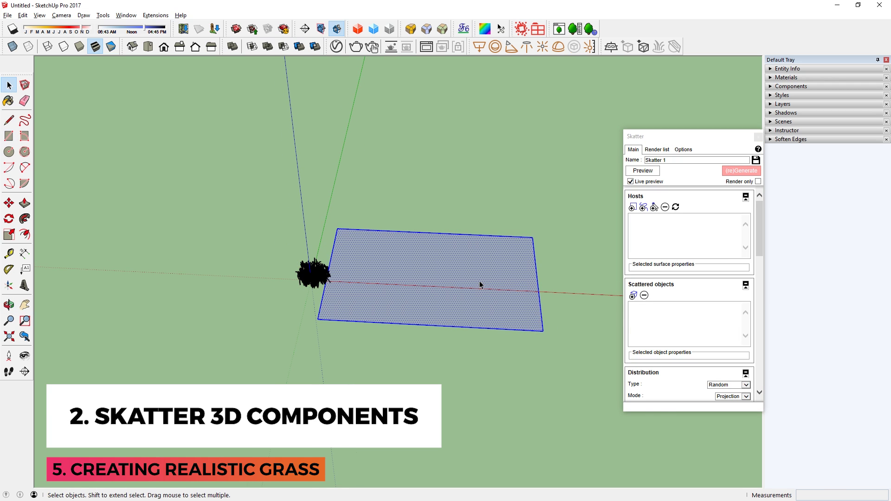
{"action": "left_click", "coordinate": [305, 273]}
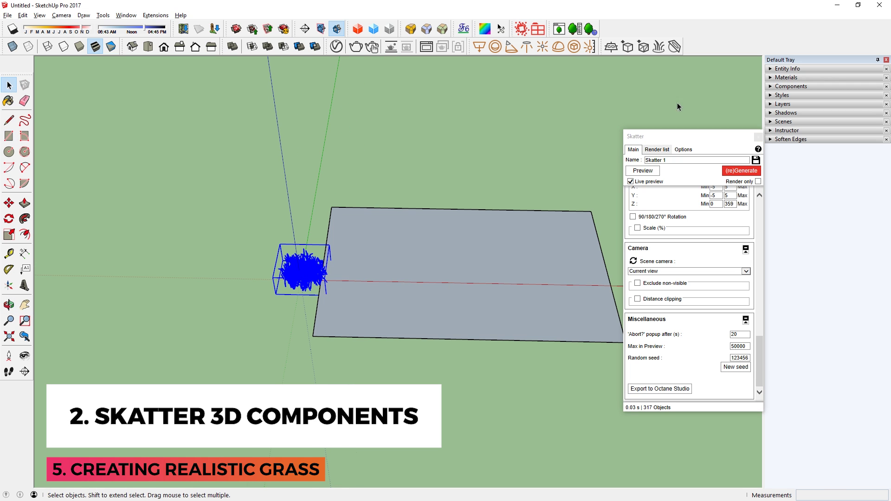
{"action": "left_click", "coordinate": [627, 47]}
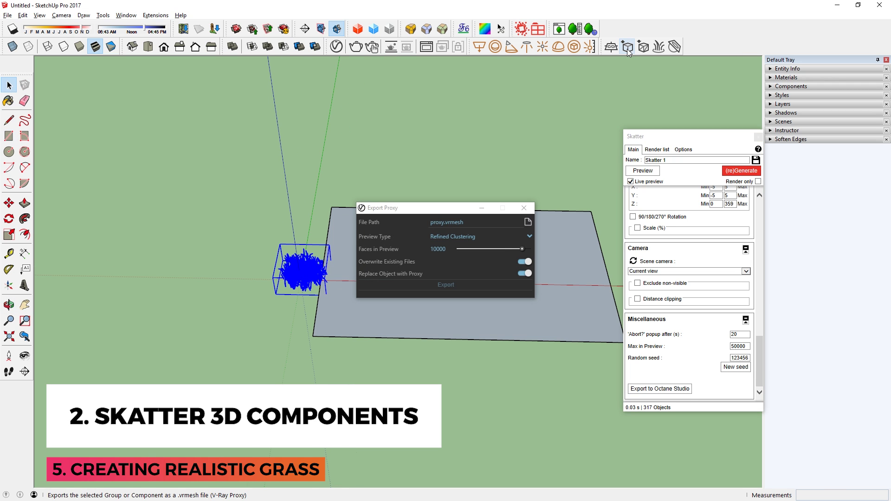
{"action": "left_click", "coordinate": [445, 286]}
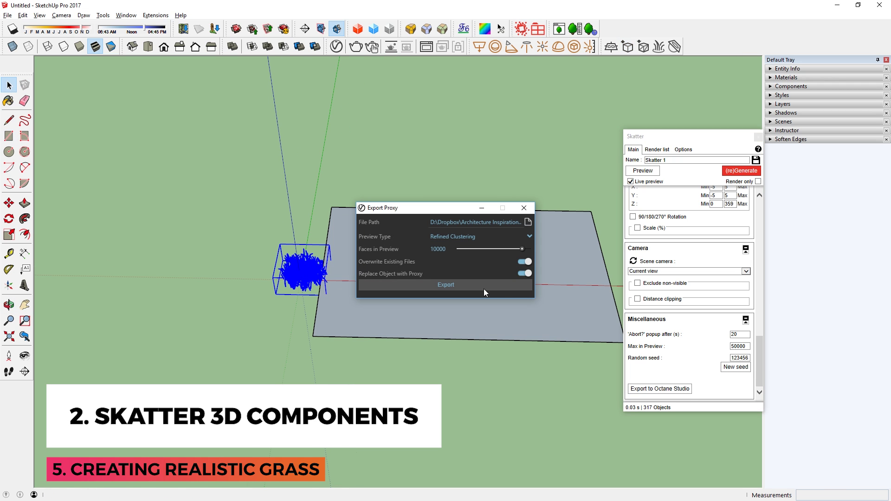
{"action": "left_click", "coordinate": [345, 48]}
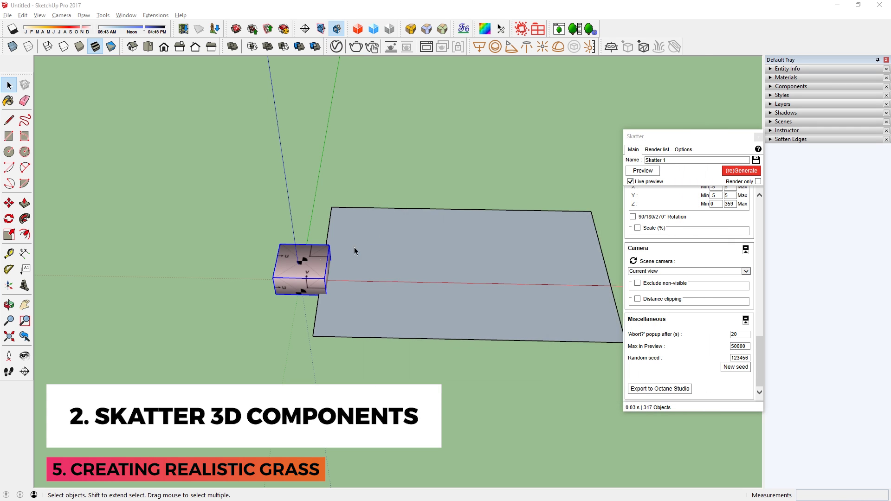
Scatter the grass proxy across the plane with Skatter at an X spacing of 5.
{"action": "scroll", "coordinate": [355, 247], "scroll_direction": "up", "scroll_amount": 3}
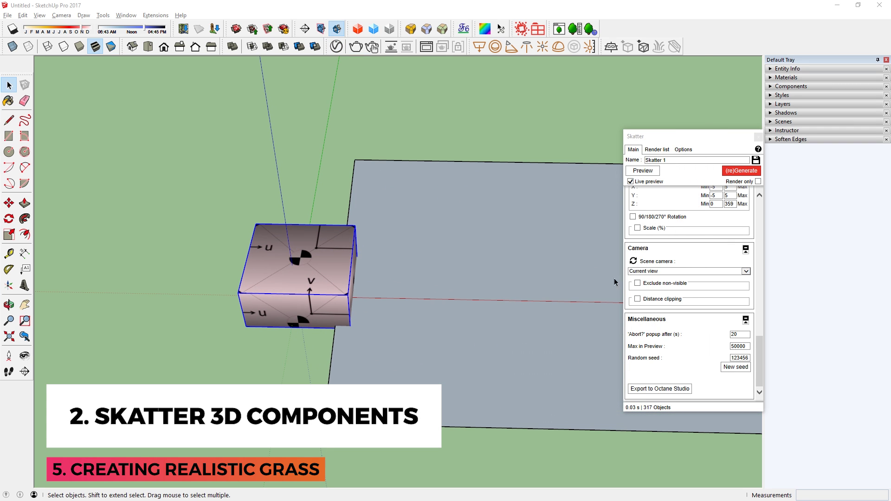
{"action": "scroll", "coordinate": [632, 287], "scroll_direction": "up", "scroll_amount": 5}
{"action": "scroll", "coordinate": [336, 313], "scroll_direction": "down", "scroll_amount": 3}
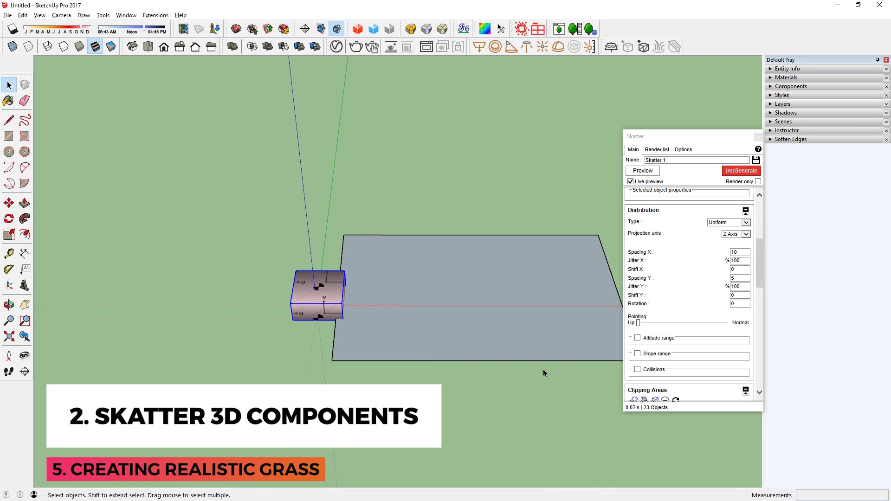
{"action": "left_click", "coordinate": [744, 179]}
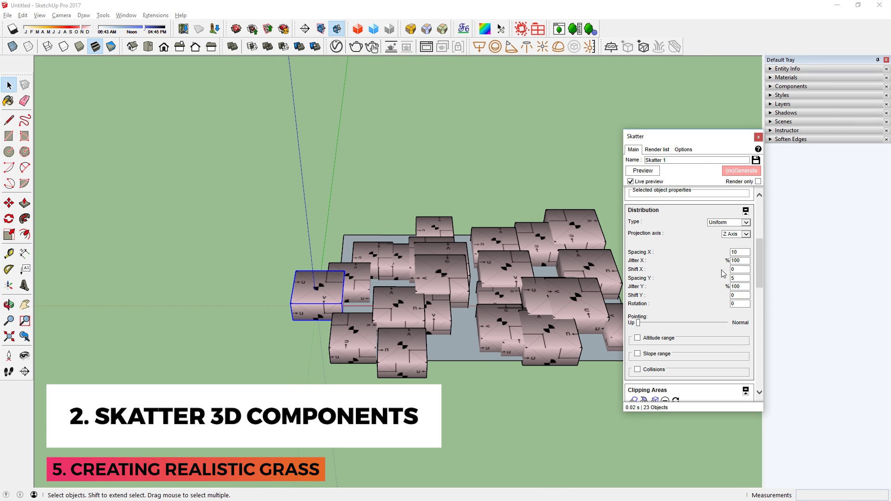
{"action": "middle_click_drag", "start_coordinate": [548, 339], "coordinate": [540, 343]}
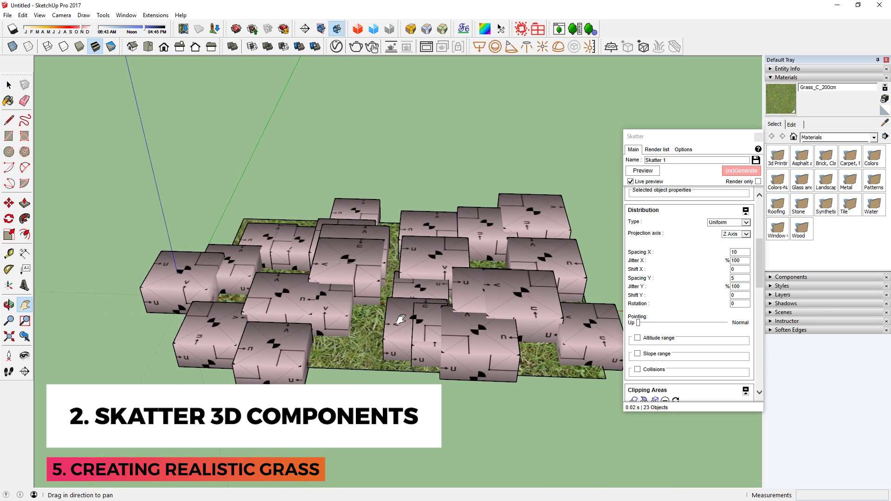
{"action": "key", "text": "space"}
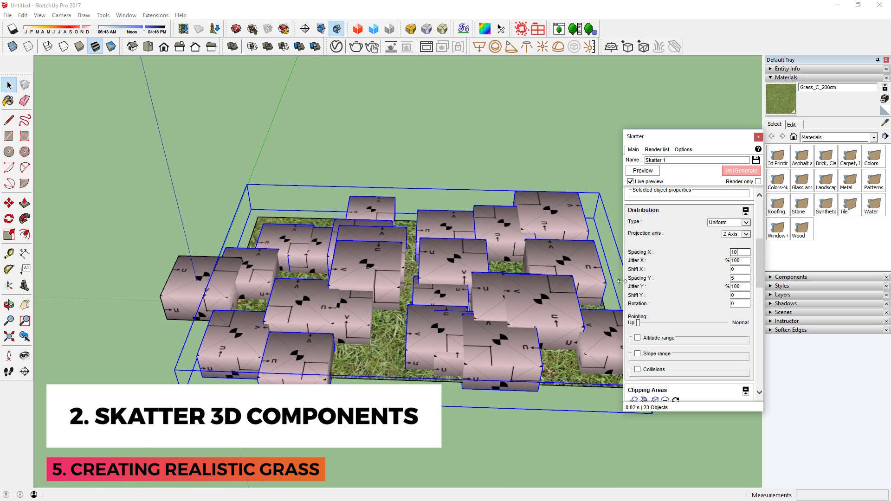
{"action": "key", "text": "Return"}
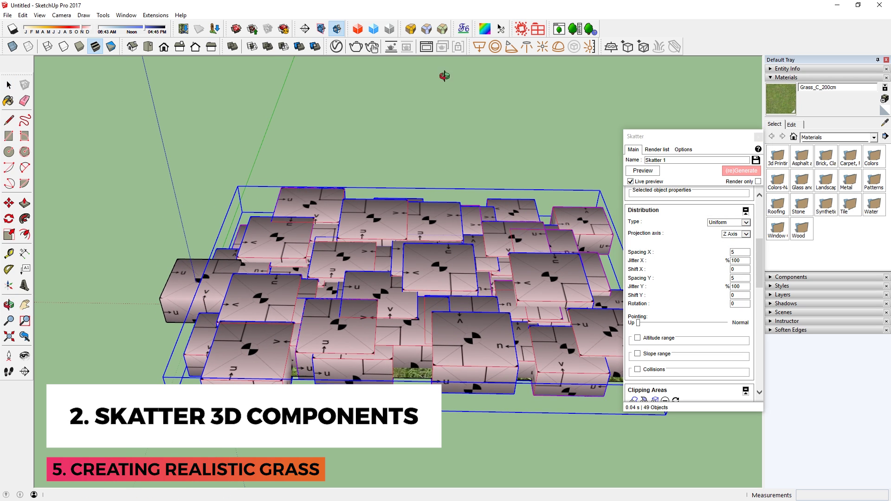
Render the scattered grass with V-Ray and view it close up.
{"action": "left_click", "coordinate": [373, 47]}
{"action": "scroll", "coordinate": [519, 267], "scroll_direction": "down", "scroll_amount": 1}
{"action": "mouse_move", "coordinate": [519, 268]}
{"action": "middle_mouse_down"}
{"action": "mouse_move", "coordinate": [414, 263]}
{"action": "mouse_move", "coordinate": [474, 428]}
{"action": "mouse_move", "coordinate": [505, 306]}
{"action": "mouse_move", "coordinate": [565, 333]}
{"action": "middle_mouse_up"}
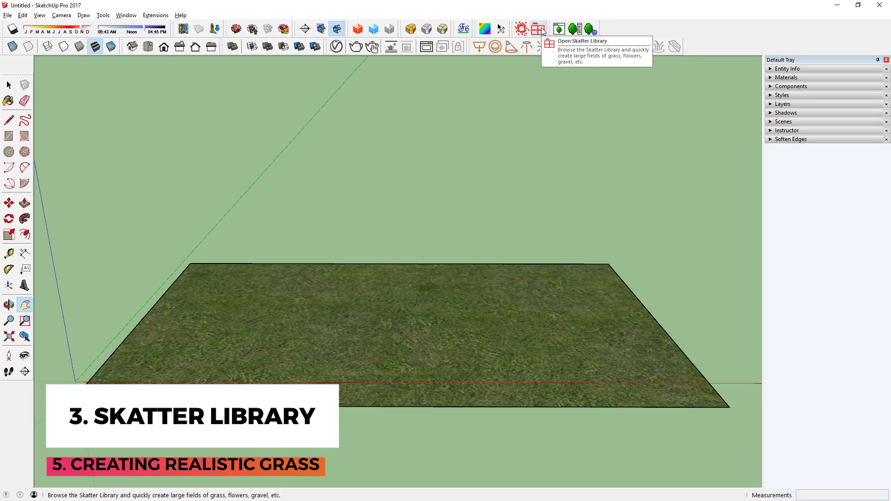
Load a grass preset and then the Daisy 01 preset from the Skatter library onto the plane.
{"action": "left_click", "coordinate": [539, 30]}
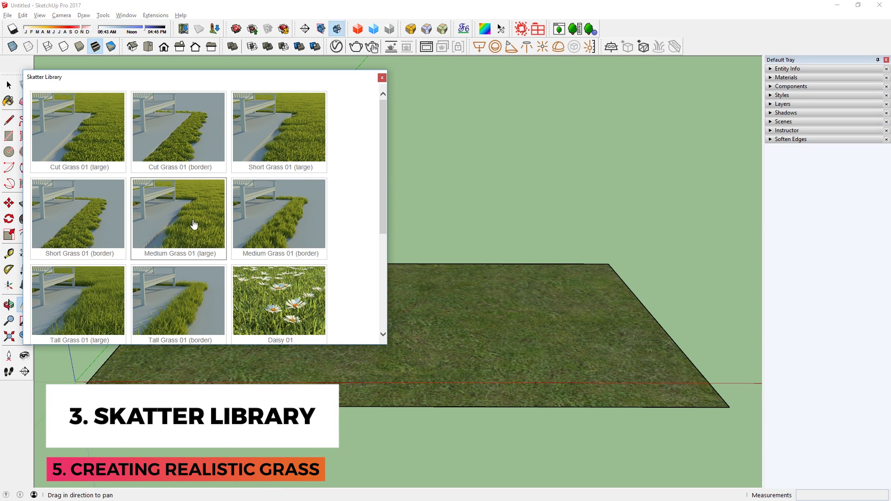
{"action": "left_click", "coordinate": [250, 188]}
{"action": "left_click", "coordinate": [279, 162]}
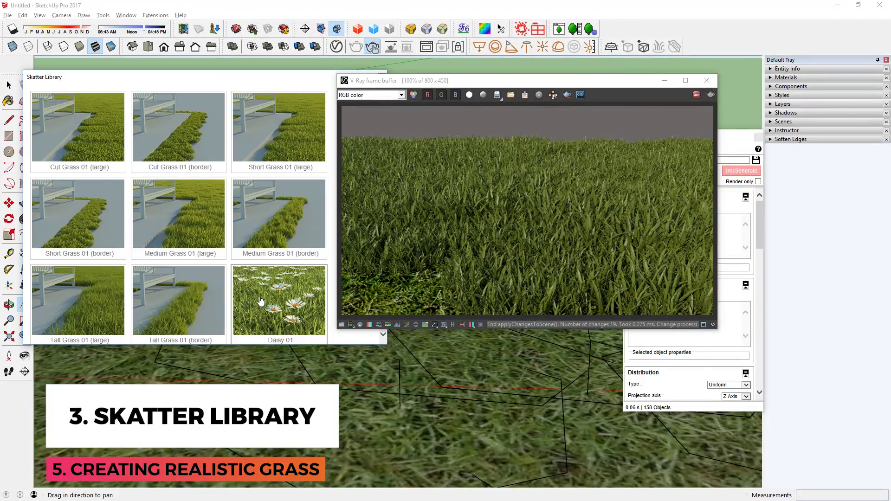
{"action": "left_click", "coordinate": [261, 300]}
{"action": "left_click", "coordinate": [280, 334]}
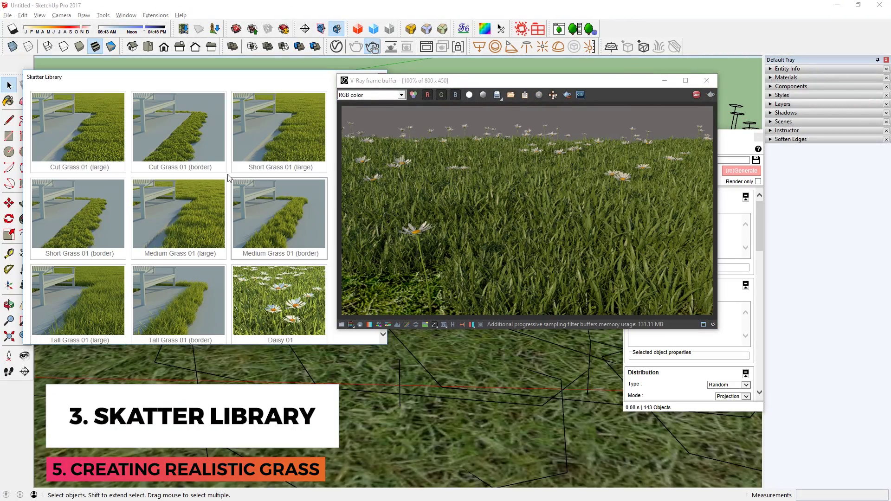
Load the Trees 01 preset as proxies with the plane as host surface.
{"action": "scroll", "coordinate": [220, 154], "scroll_direction": "down", "scroll_amount": 5}
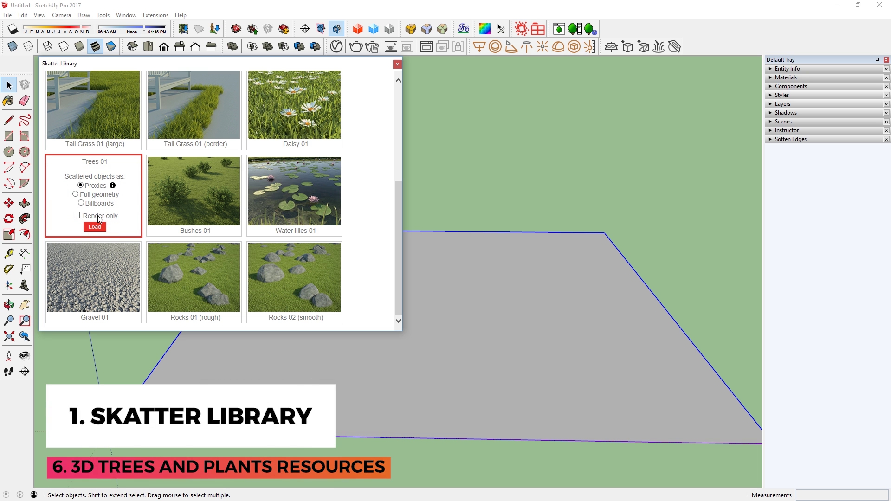
{"action": "left_click", "coordinate": [95, 228]}
{"action": "left_click", "coordinate": [400, 374]}
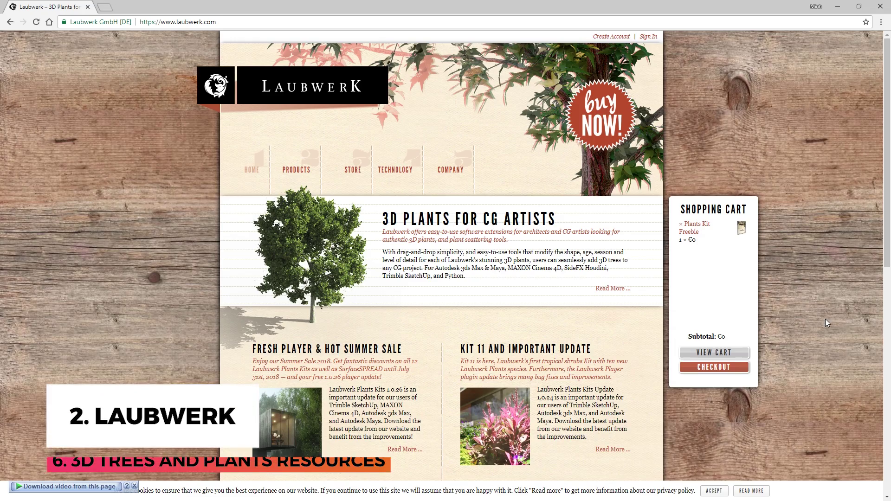
Open the WordHippo result from the 'laubwerk pronunciation' search.
{"action": "scroll", "coordinate": [826, 319], "scroll_direction": "down", "scroll_amount": 10}
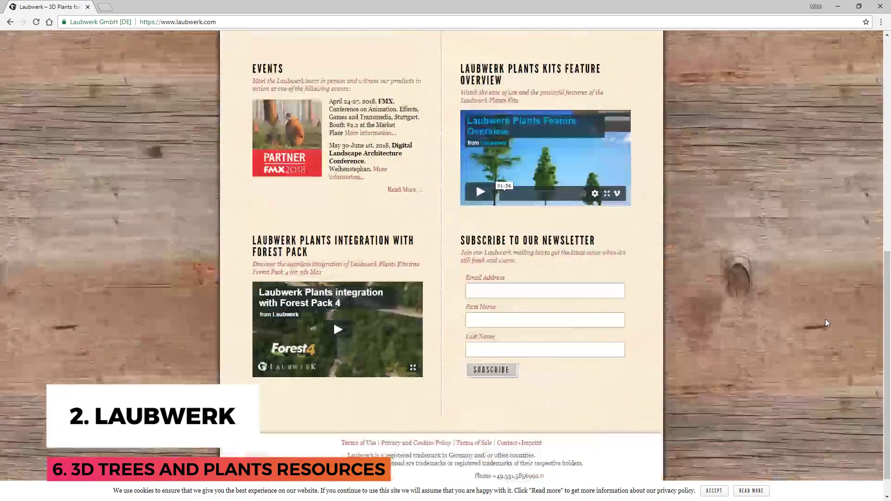
{"action": "scroll", "coordinate": [825, 319], "scroll_direction": "up", "scroll_amount": 10}
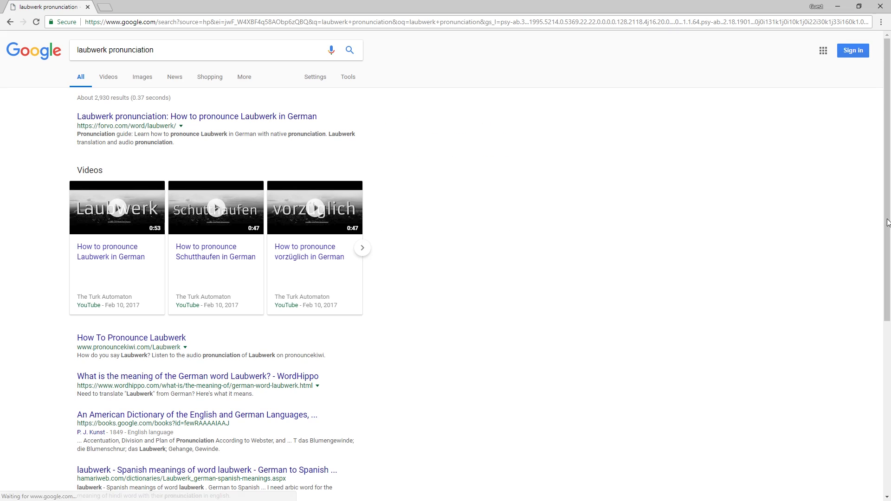
{"action": "left_click", "coordinate": [198, 377]}
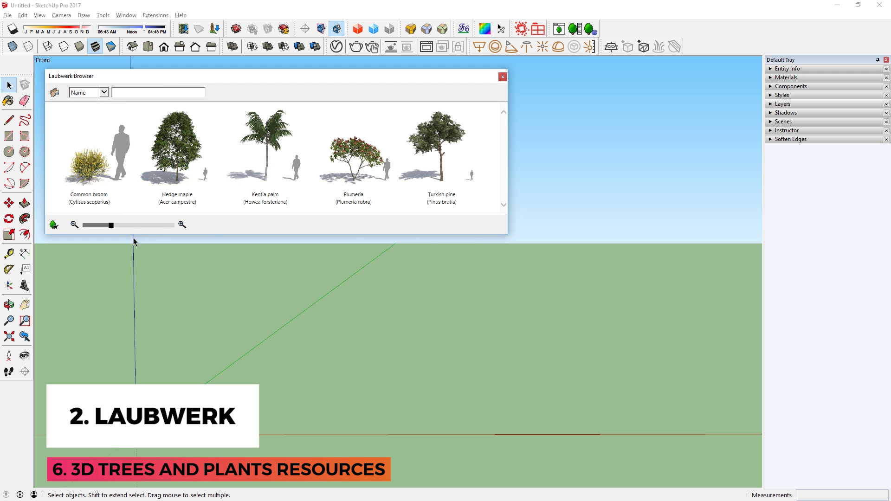
Place Hedge maple, Kentia palm, Plumeria and Turkish pine from the Laubwerk Browser.
{"action": "left_click", "coordinate": [88, 153]}
{"action": "left_click", "coordinate": [178, 153]}
{"action": "left_click", "coordinate": [237, 452]}
{"action": "left_click", "coordinate": [265, 153]}
{"action": "left_click", "coordinate": [393, 435]}
{"action": "left_click", "coordinate": [353, 154]}
{"action": "left_click", "coordinate": [497, 434]}
{"action": "left_click", "coordinate": [439, 153]}
{"action": "left_click", "coordinate": [652, 434]}
Start a V-Ray interactive render and open the Plant Attributes of the left tree.
{"action": "left_click", "coordinate": [372, 46]}
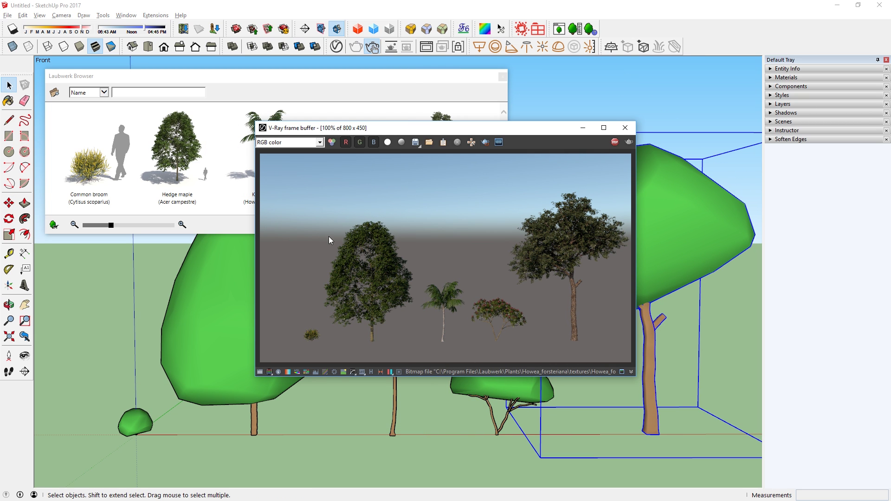
{"action": "left_click", "coordinate": [226, 348]}
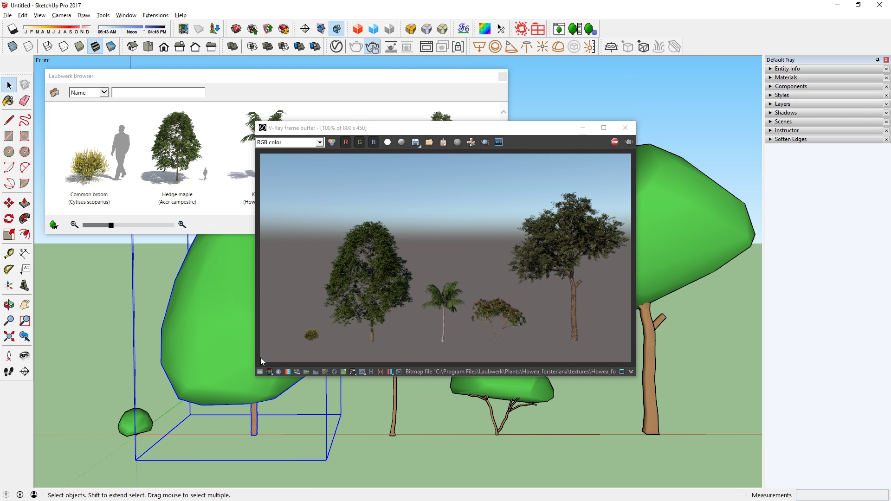
{"action": "left_click", "coordinate": [576, 30]}
{"action": "left_click", "coordinate": [715, 195]}
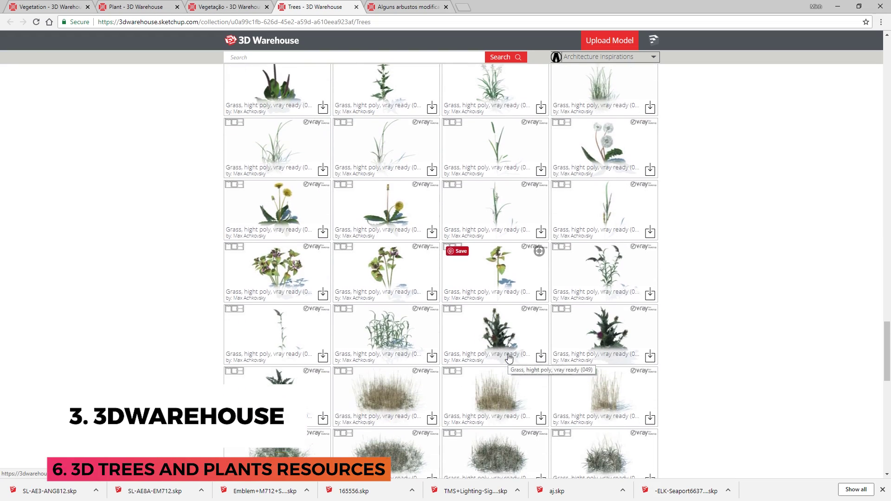
Switch to the 'Alguns arbustos modificados' model and orbit around the plants by the window.
{"action": "scroll", "coordinate": [509, 358], "scroll_direction": "down", "scroll_amount": 8}
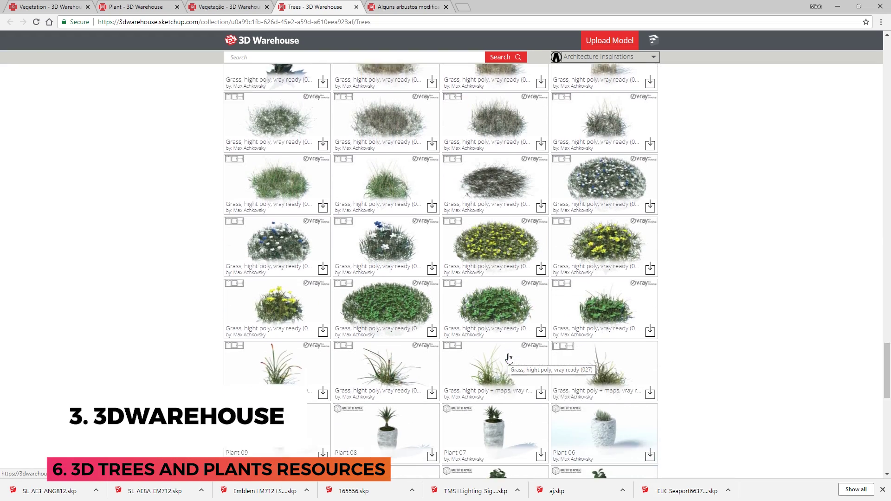
{"action": "key", "text": "ctrl+Tab"}
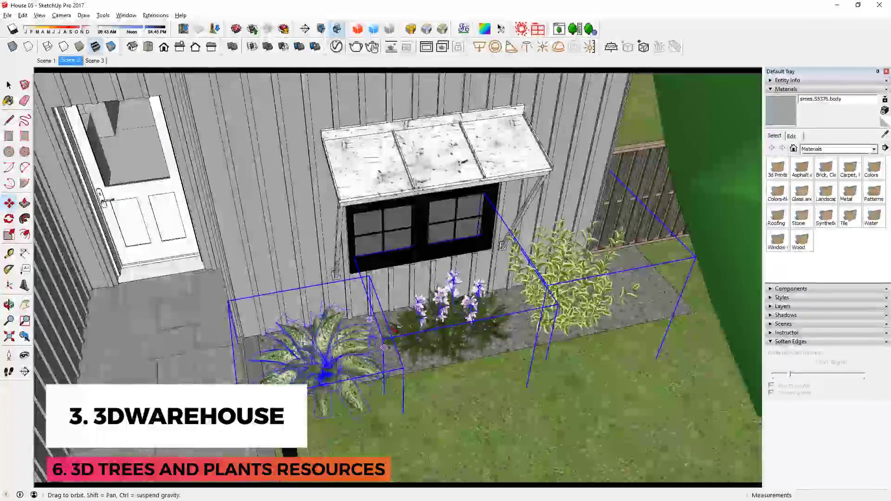
{"action": "mouse_move", "coordinate": [441, 246]}
{"action": "middle_mouse_down"}
{"action": "mouse_move", "coordinate": [465, 240]}
{"action": "mouse_move", "coordinate": [497, 197]}
{"action": "middle_mouse_up"}
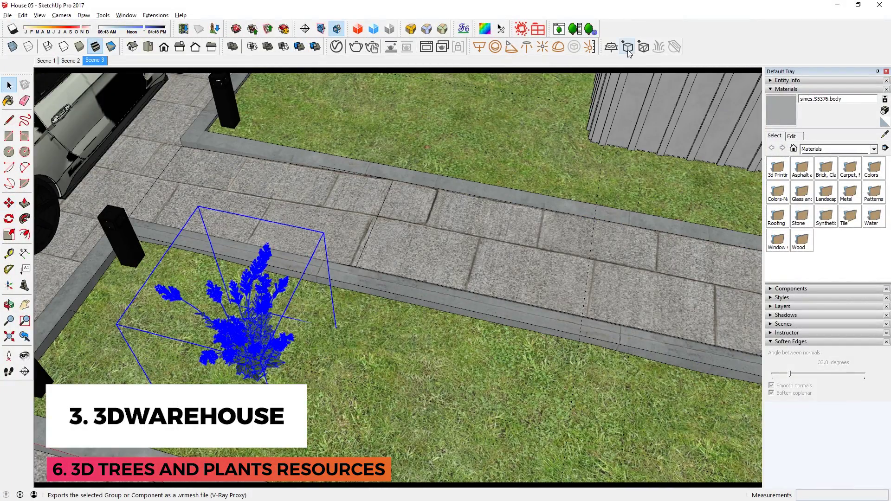
Export the shrub as a V-Ray proxy and select it in the garden bed.
{"action": "left_click", "coordinate": [628, 51]}
{"action": "left_click", "coordinate": [439, 296]}
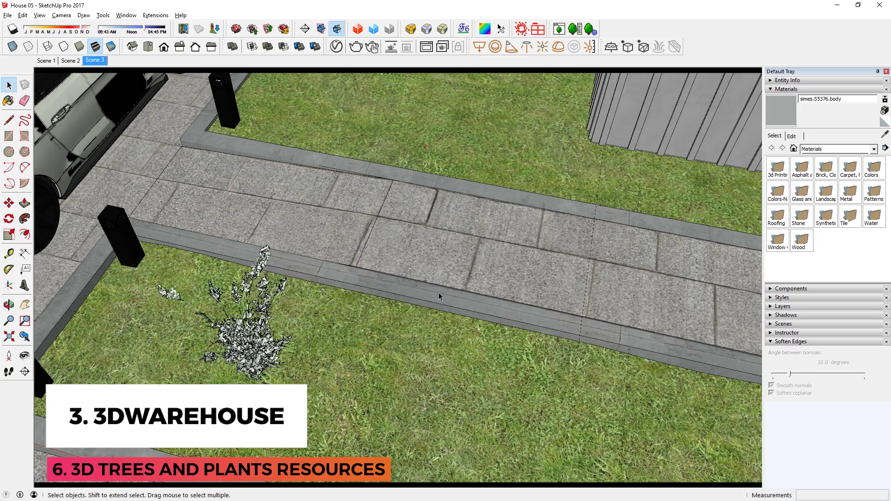
{"action": "left_click", "coordinate": [263, 258]}
{"action": "middle_click_drag", "start_coordinate": [262, 258], "coordinate": [371, 372]}
Copy the shrub along the bed and array it with x4.
{"action": "key", "text": "m"}
{"action": "key", "text": "ctrl"}
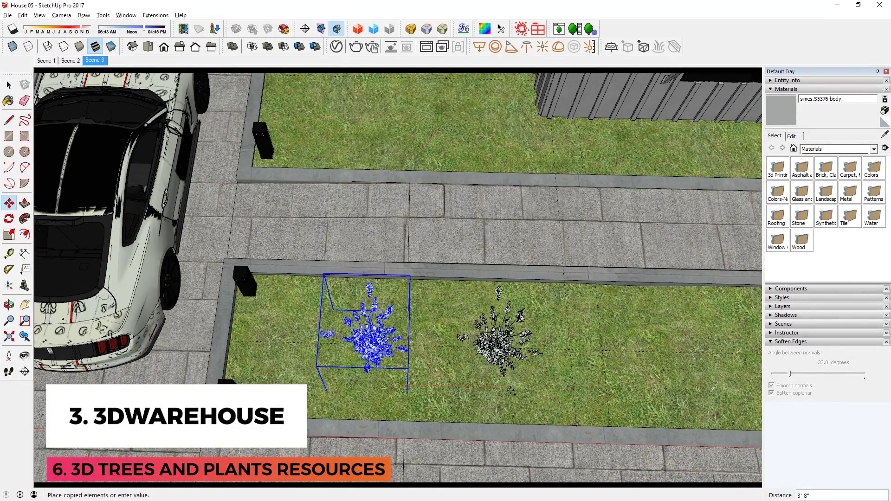
{"action": "left_click", "coordinate": [511, 389]}
{"action": "type", "text": "x"}
{"action": "scroll", "coordinate": [470, 375], "scroll_direction": "down", "scroll_amount": 5}
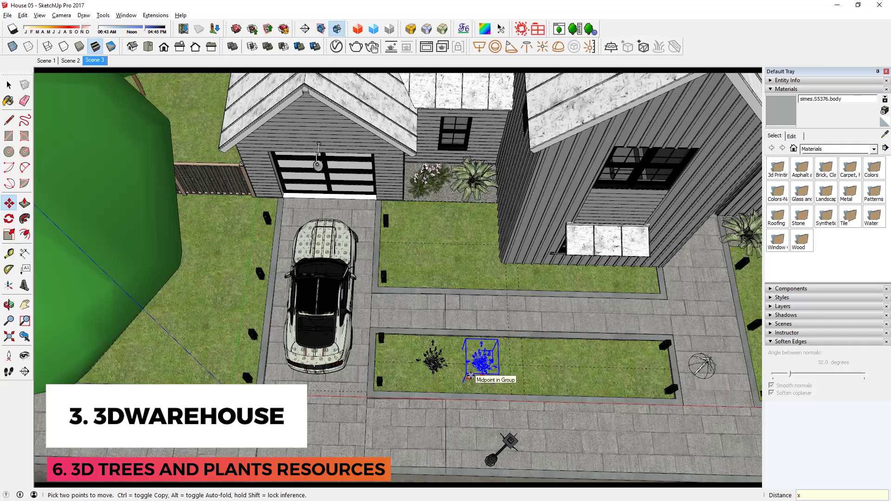
{"action": "type", "text": "4"}
{"action": "key", "text": "space"}
Select the second plant in the row and start moving it.
{"action": "left_click", "coordinate": [482, 367]}
{"action": "scroll", "coordinate": [486, 369], "scroll_direction": "up", "scroll_amount": 3}
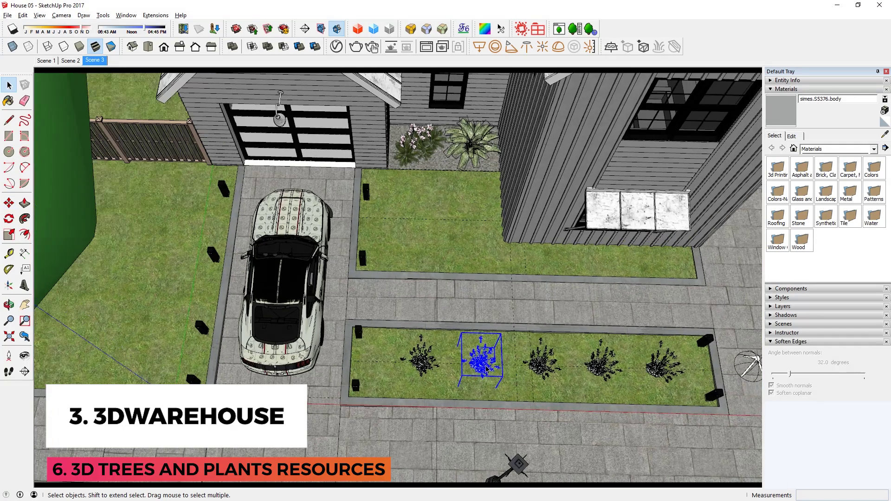
{"action": "middle_click_drag", "start_coordinate": [553, 366], "coordinate": [492, 365], "text": "shift"}
{"action": "key", "text": "m"}
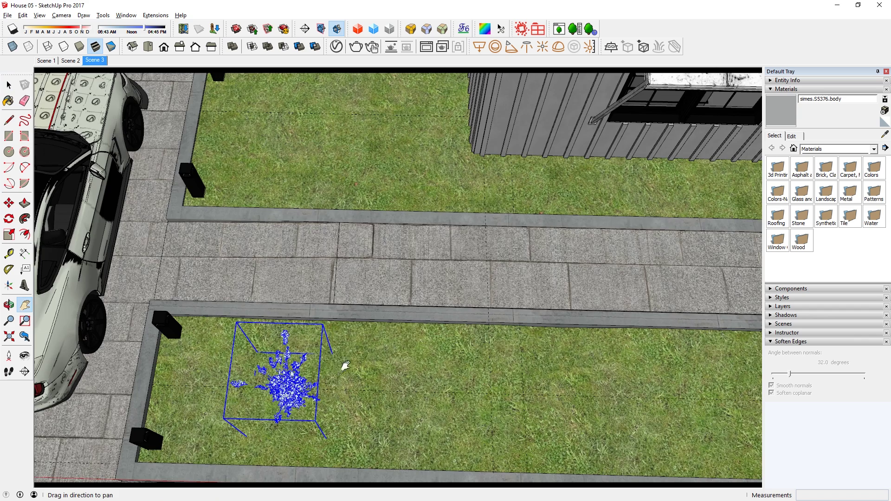
Copy the plant beside the original and array it with x4 into a row of five.
{"action": "middle_click_drag", "start_coordinate": [342, 364], "coordinate": [390, 386], "text": "shift"}
{"action": "left_click", "coordinate": [390, 385]}
{"action": "key", "text": "ctrl"}
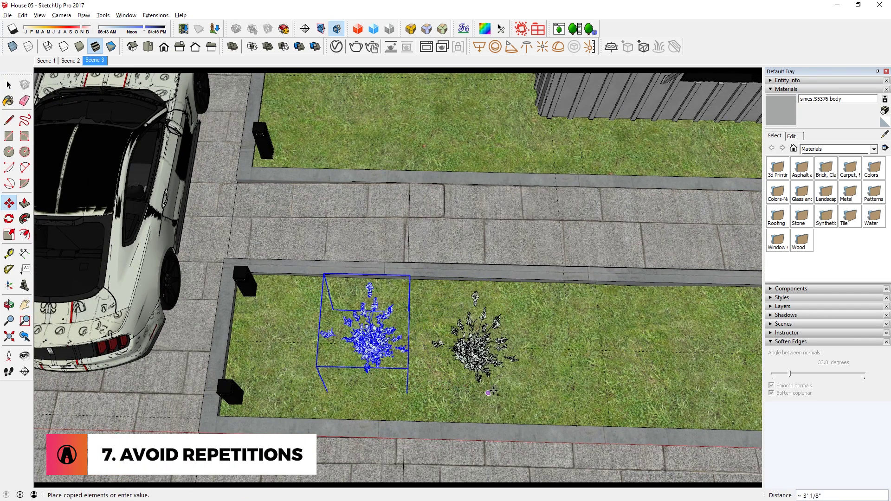
{"action": "left_click", "coordinate": [511, 391]}
{"action": "type", "text": "x"}
{"action": "scroll", "coordinate": [480, 378], "scroll_direction": "down", "scroll_amount": 5}
{"action": "type", "text": "4"}
{"action": "key", "text": "Return"}
{"action": "key", "text": "space"}
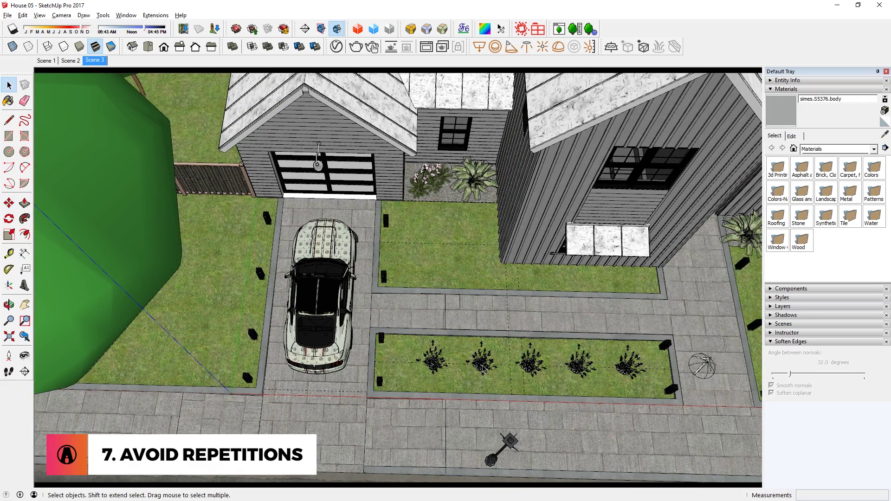
{"action": "scroll", "coordinate": [486, 372], "scroll_direction": "up", "scroll_amount": 2}
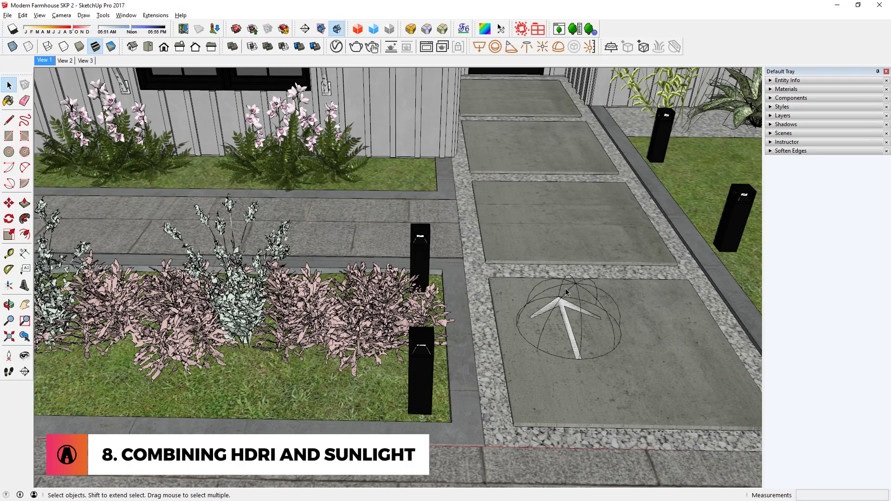
Uncheck Affect Diffuse and Affect Specular on the V-Ray Dome Light.
{"action": "left_click", "coordinate": [336, 47]}
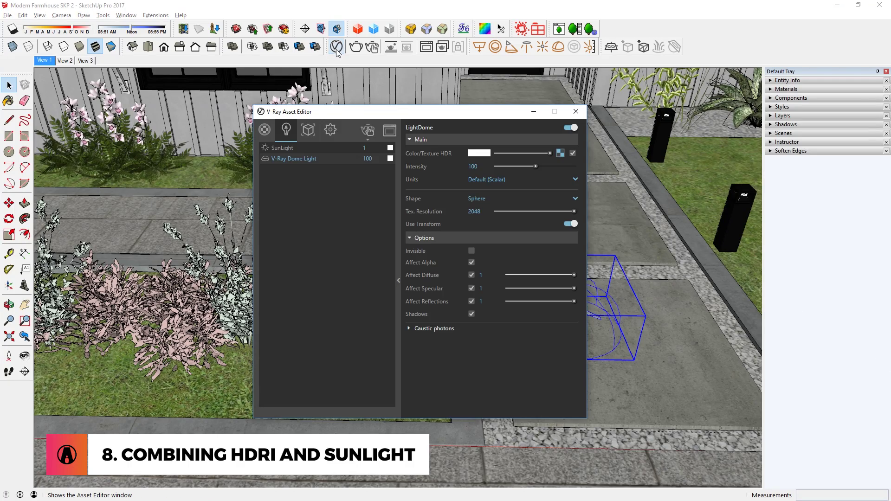
{"action": "left_click", "coordinate": [45, 60]}
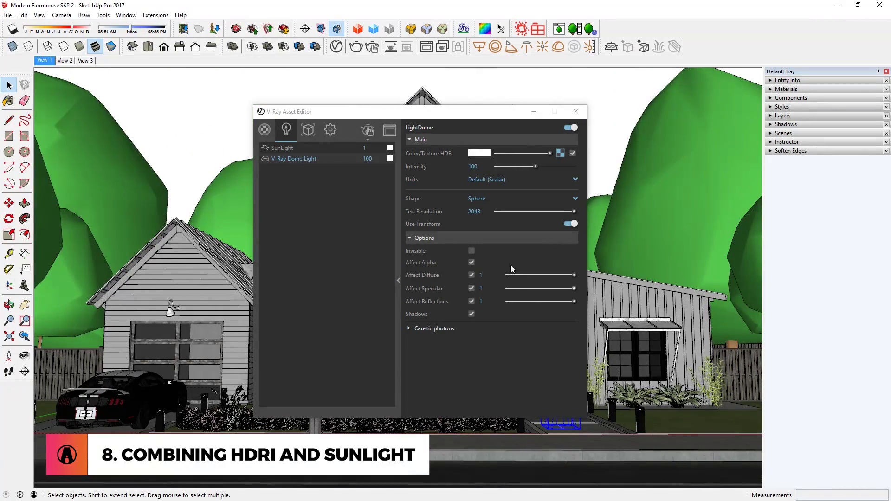
{"action": "left_click", "coordinate": [471, 275]}
{"action": "left_click", "coordinate": [472, 288]}
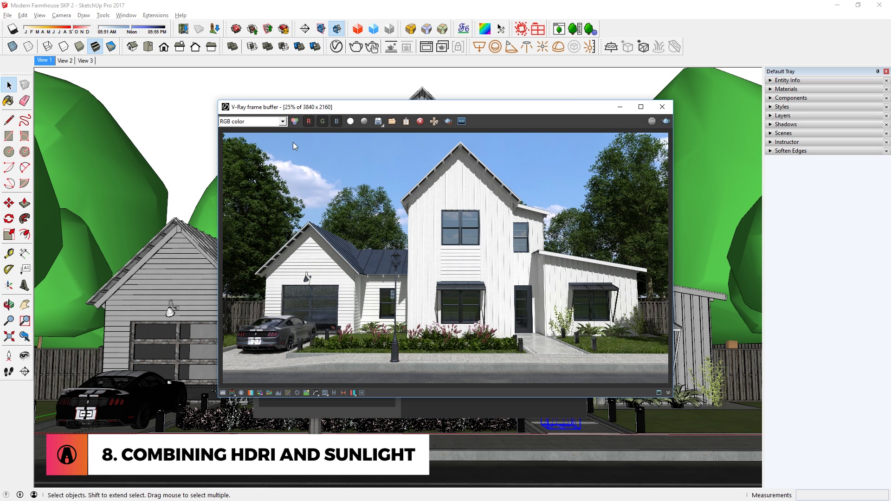
Switch the V-Ray frame buffer to the Alpha channel.
{"action": "left_click", "coordinate": [275, 121]}
{"action": "left_click", "coordinate": [268, 138]}
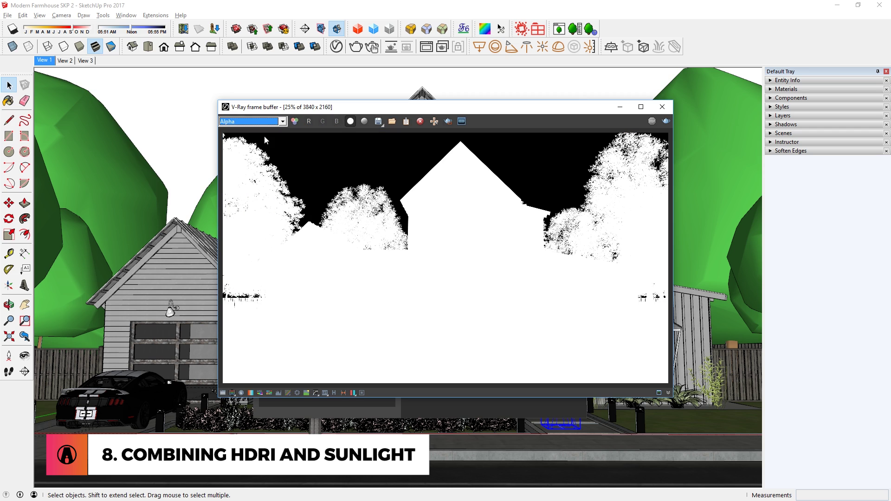
{"action": "left_click", "coordinate": [275, 122]}
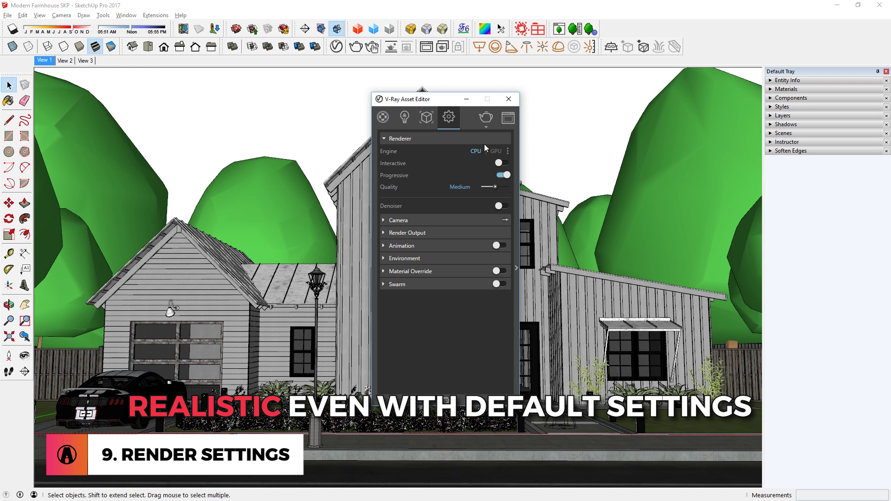
After a test render, turn Interactive off, set Quality to High and enable the Denoiser.
{"action": "left_click", "coordinate": [503, 163]}
{"action": "left_click", "coordinate": [372, 47]}
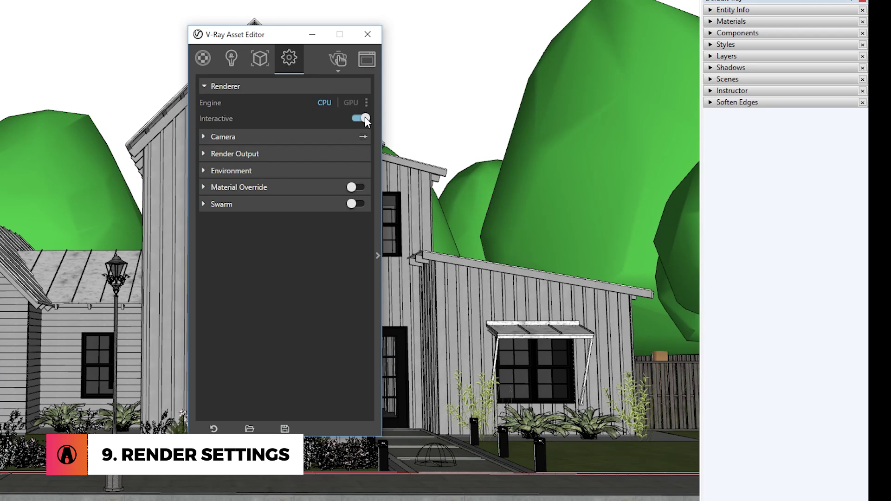
{"action": "left_click", "coordinate": [366, 118]}
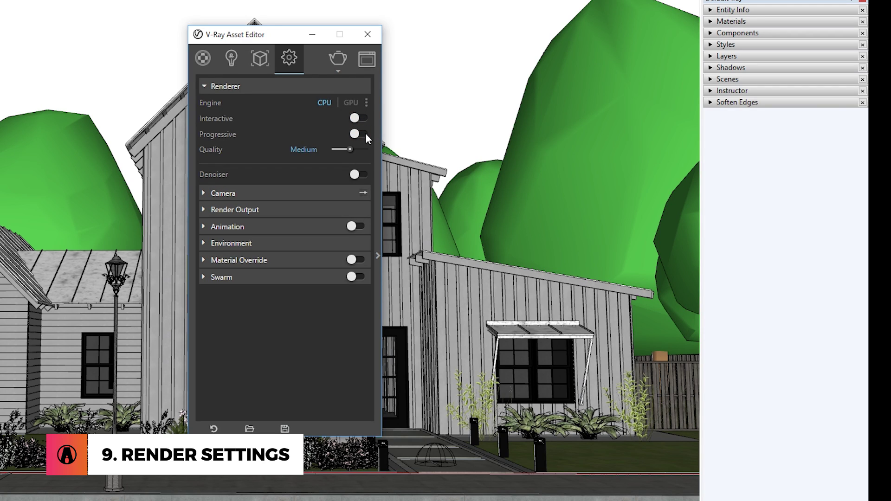
{"action": "left_click", "coordinate": [360, 149]}
{"action": "left_click", "coordinate": [379, 177]}
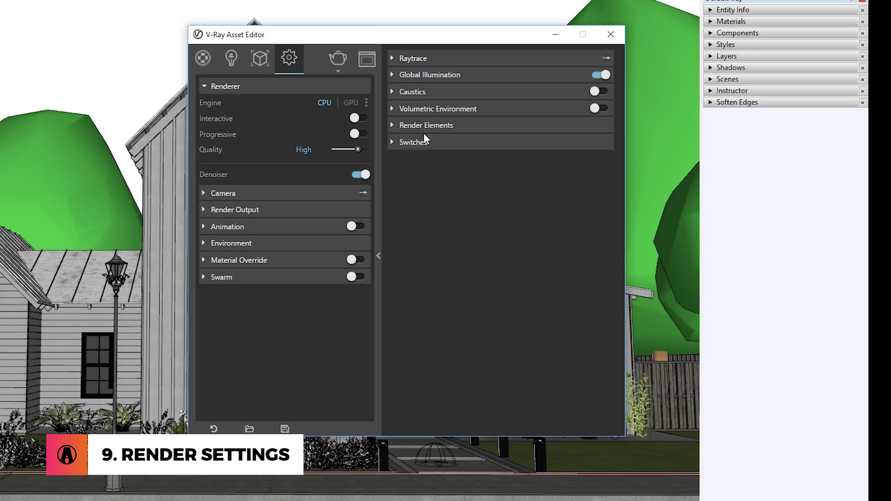
{"action": "left_click", "coordinate": [450, 126]}
{"action": "left_click", "coordinate": [451, 171]}
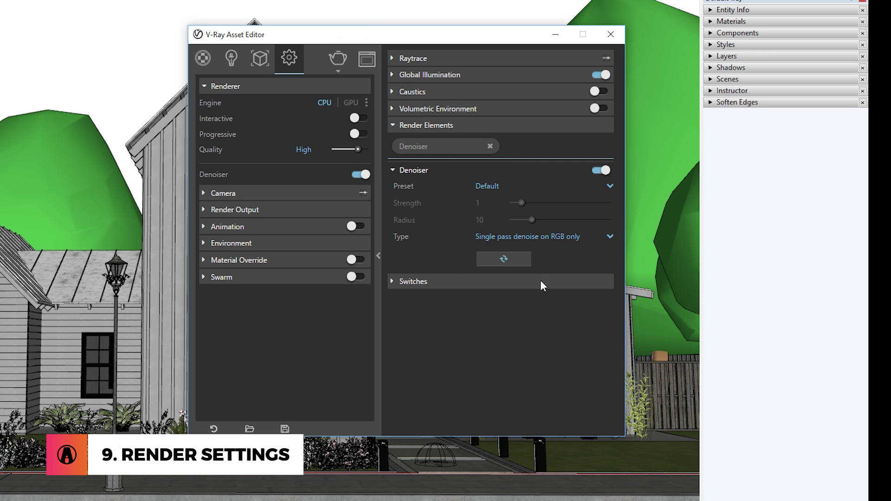
Add Material ID, Reflection, Refraction and ExtraTex render elements.
{"action": "left_click", "coordinate": [531, 147]}
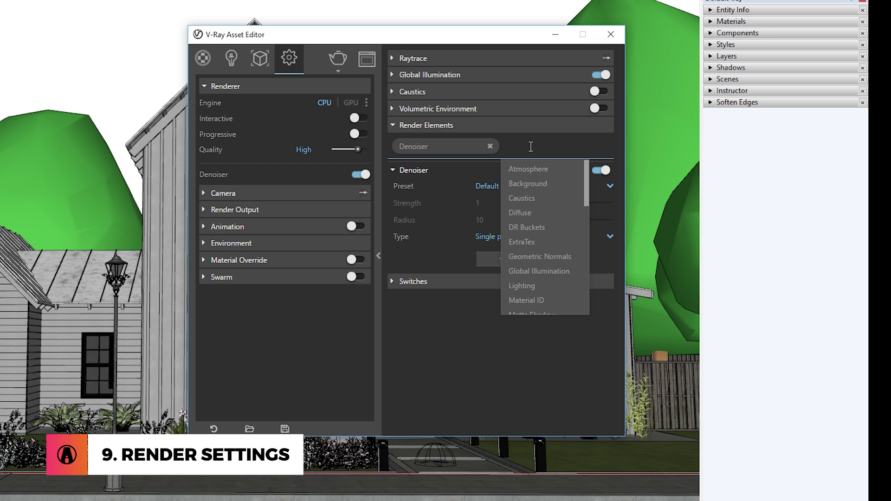
{"action": "type", "text": "materi"}
{"action": "left_click", "coordinate": [540, 169]}
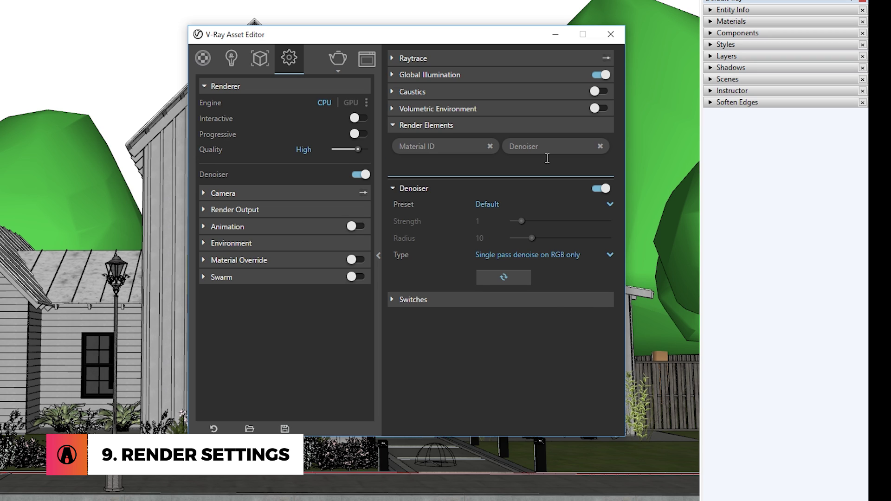
{"action": "type", "text": "ref"}
{"action": "left_click", "coordinate": [436, 217]}
{"action": "type", "text": "ref"}
{"action": "left_click", "coordinate": [532, 244]}
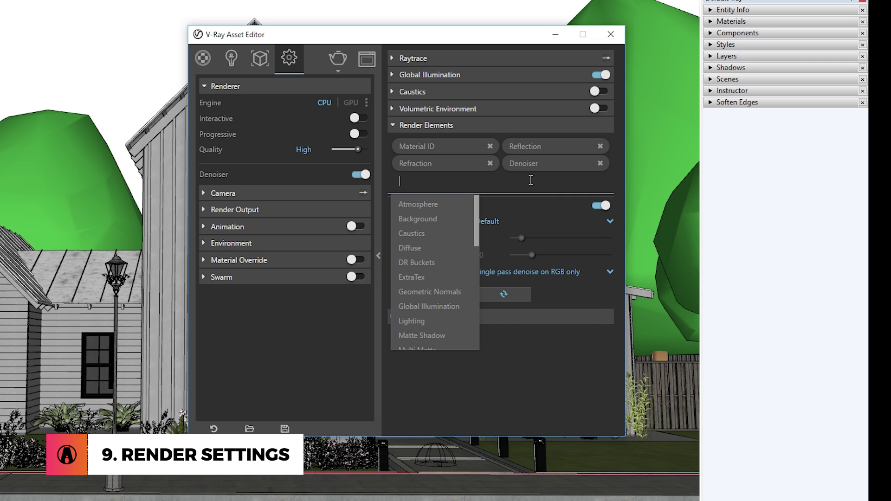
{"action": "type", "text": "ex"}
{"action": "left_click", "coordinate": [445, 204]}
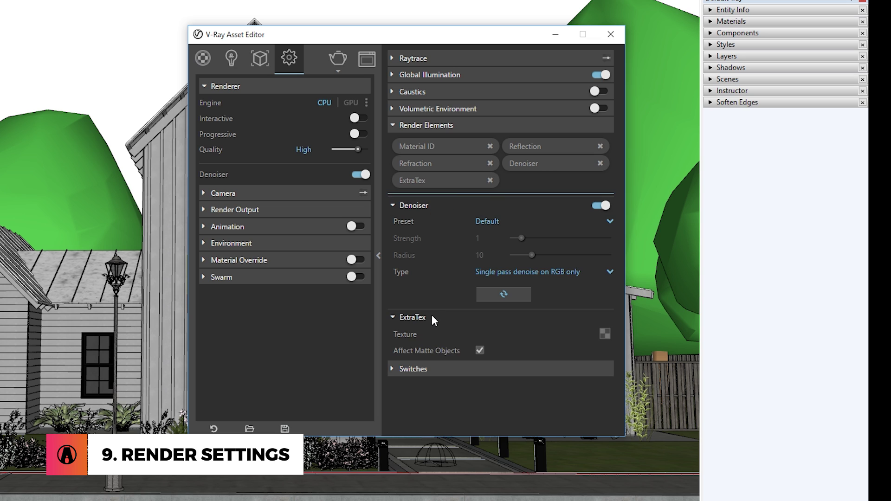
Assign a TexDirt texture to the ExtraTex render element.
{"action": "left_click", "coordinate": [604, 335]}
{"action": "scroll", "coordinate": [327, 235], "scroll_direction": "down", "scroll_amount": 10}
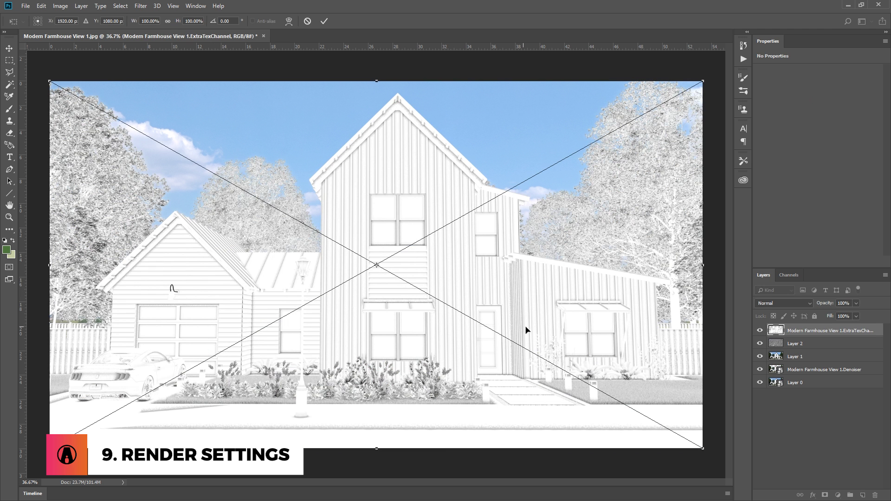
{"action": "key", "text": "Return"}
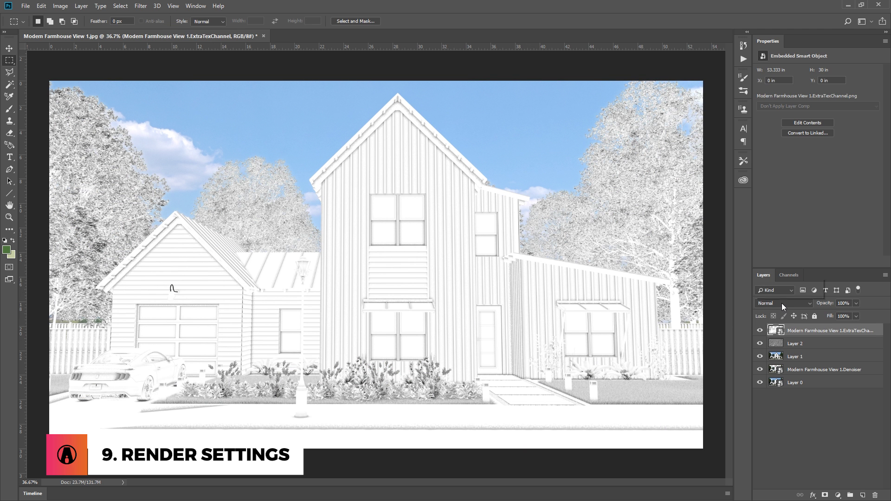
{"action": "left_click", "coordinate": [782, 304]}
{"action": "left_click", "coordinate": [783, 107]}
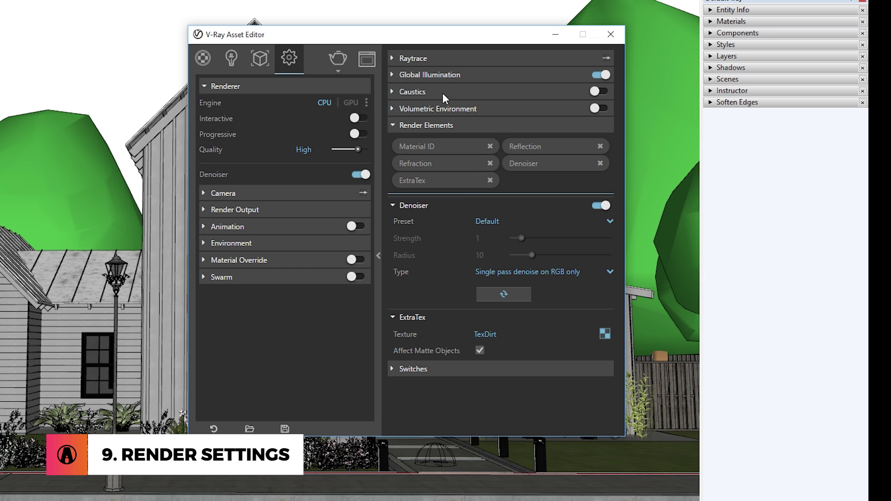
Review the ambient occlusion options under Global Illumination.
{"action": "left_click", "coordinate": [447, 75]}
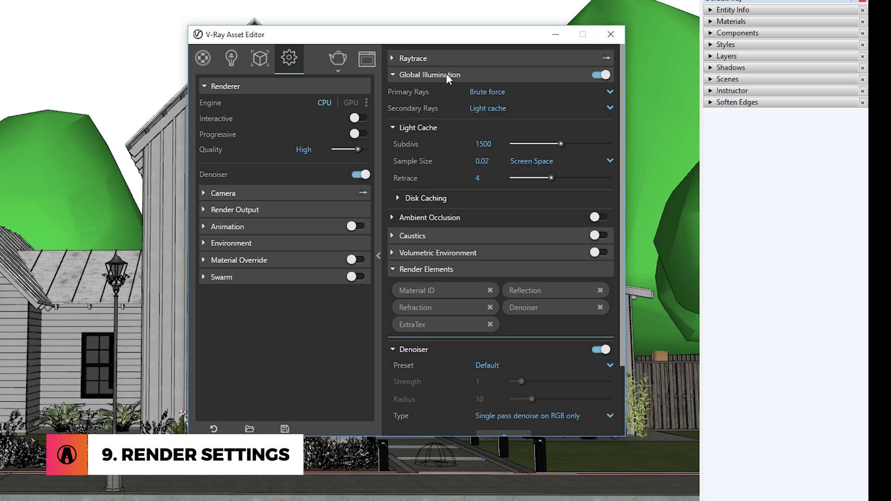
{"action": "left_click", "coordinate": [425, 215]}
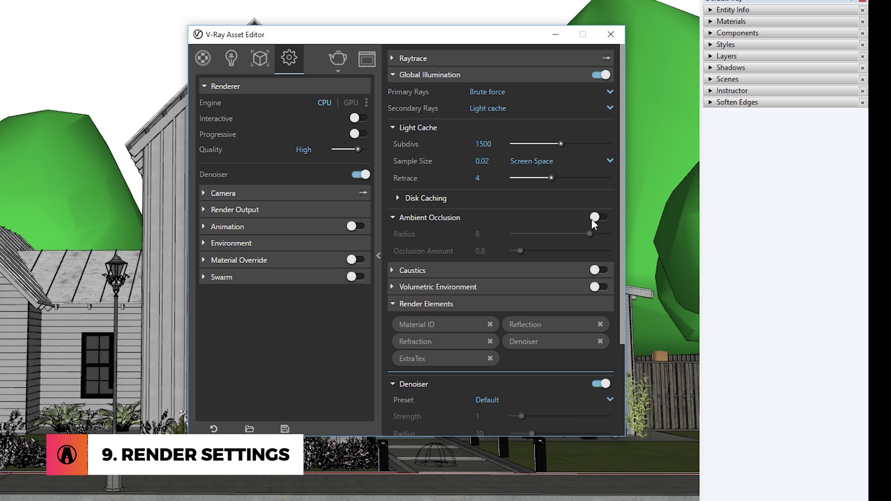
{"action": "left_click", "coordinate": [464, 75]}
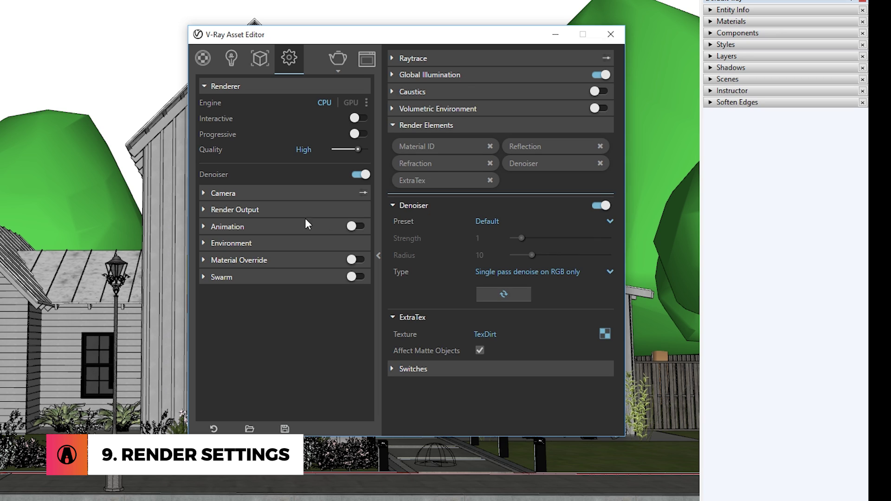
Switch the V-Ray camera to ISO, aperture and shutter-speed exposure controls.
{"action": "left_click", "coordinate": [256, 193]}
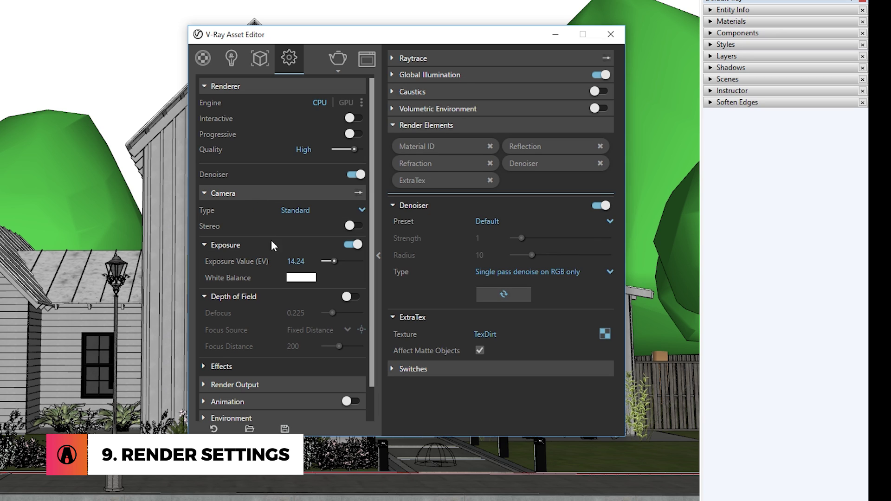
{"action": "left_click", "coordinate": [358, 193]}
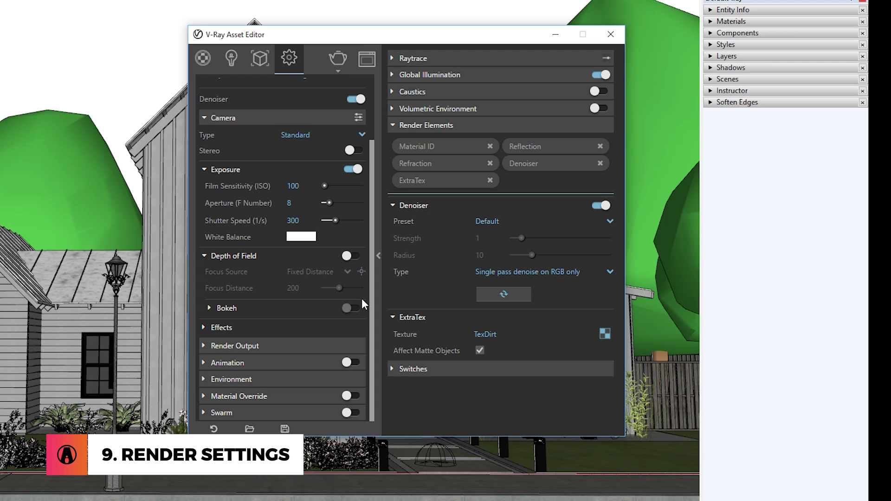
{"action": "scroll", "coordinate": [344, 324], "scroll_direction": "up", "scroll_amount": 3}
{"action": "scroll", "coordinate": [313, 364], "scroll_direction": "down", "scroll_amount": 2}
{"action": "scroll", "coordinate": [318, 358], "scroll_direction": "down", "scroll_amount": 1}
Set the render output to 1920×1080, then raise the image width to 3840.
{"action": "left_click", "coordinate": [322, 350]}
{"action": "scroll", "coordinate": [324, 350], "scroll_direction": "down", "scroll_amount": 3}
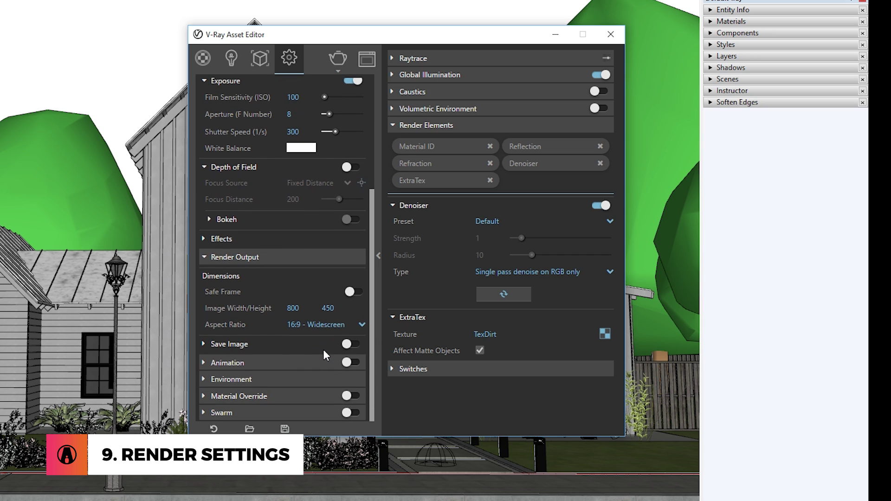
{"action": "double_click", "coordinate": [297, 308]}
{"action": "type", "text": "1920"}
{"action": "key", "text": "Tab"}
{"action": "type", "text": "1080"}
{"action": "key", "text": "Return"}
{"action": "double_click", "coordinate": [309, 310]}
{"action": "type", "text": "384"}
{"action": "key", "text": "Return"}
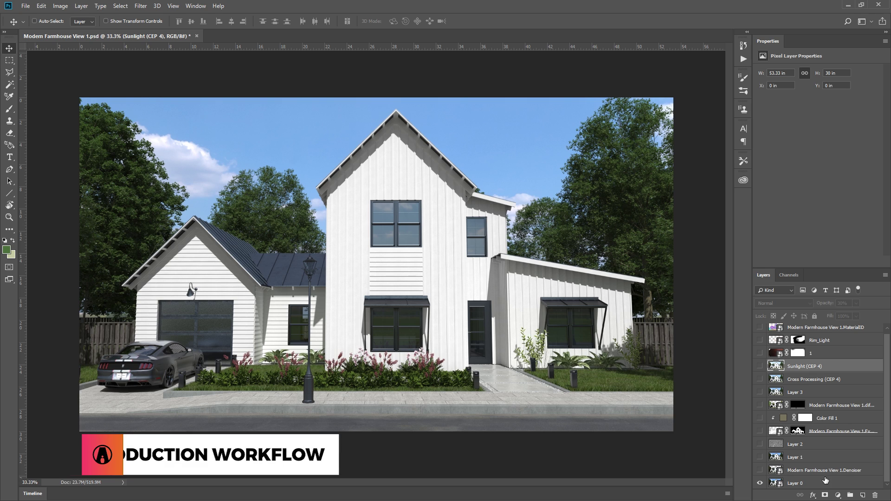
Turn on the Photoshop post-production layers, including dirt shading, Cross Processing, Sunlight (CEP 4) and Rim_Light.
{"action": "left_click", "coordinate": [760, 458]}
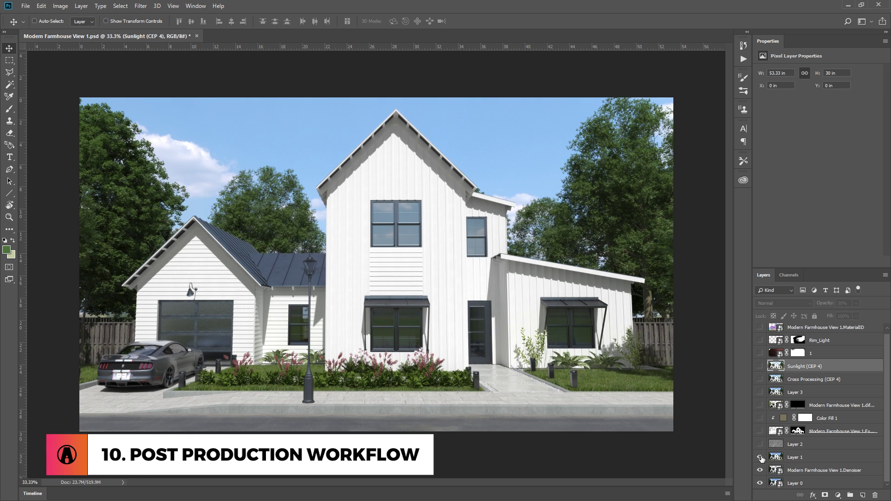
{"action": "left_click", "coordinate": [761, 445]}
{"action": "left_click", "coordinate": [760, 432]}
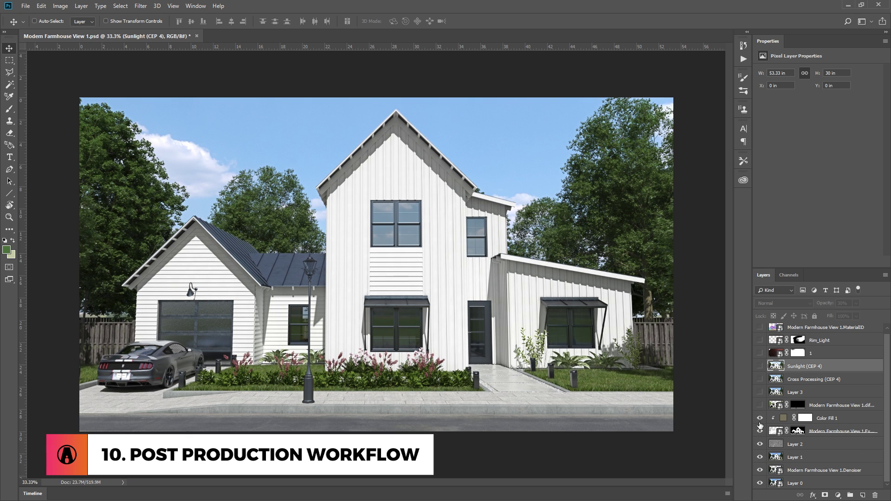
{"action": "left_click", "coordinate": [761, 405]}
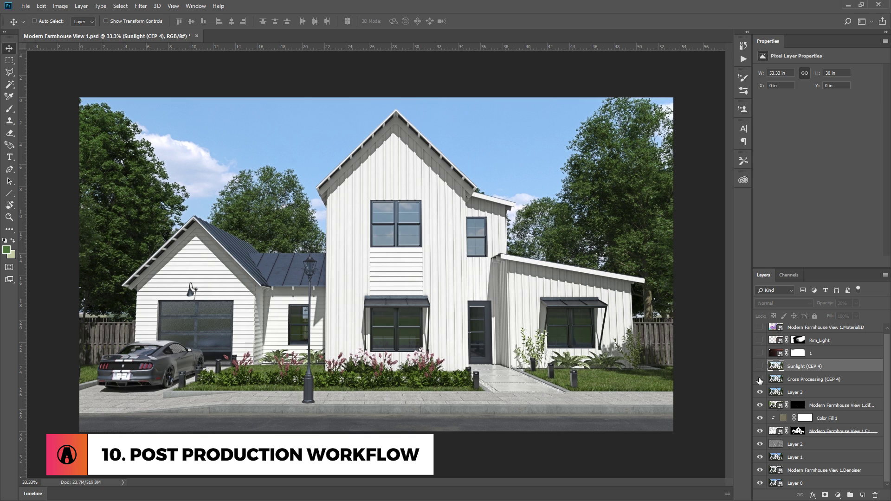
{"action": "left_click", "coordinate": [760, 380]}
{"action": "left_click", "coordinate": [760, 366]}
{"action": "left_click", "coordinate": [760, 354]}
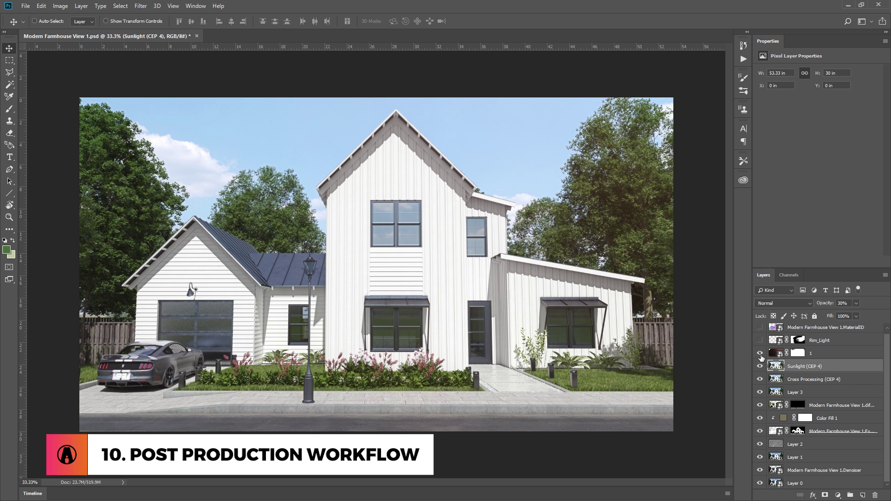
{"action": "left_click", "coordinate": [760, 341]}
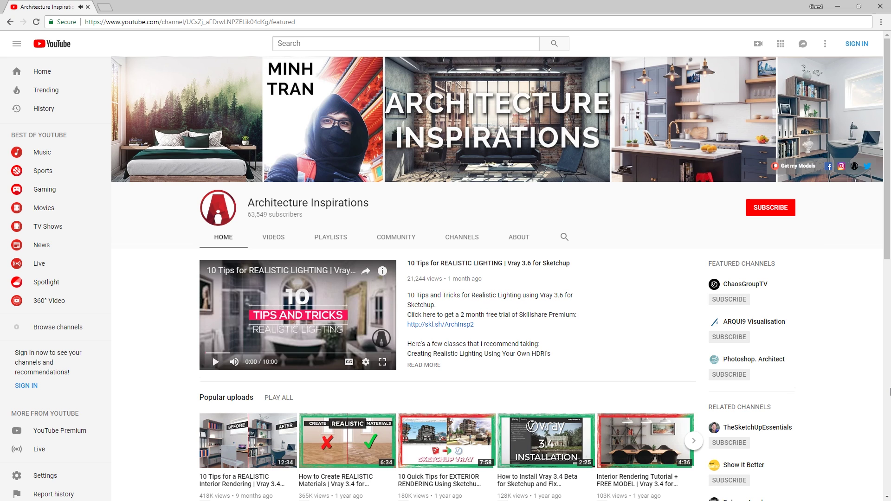
Show more of the channel's playlists and play the Photoshop Tutorials playlist.
{"action": "scroll", "coordinate": [233, 477], "scroll_direction": "down", "scroll_amount": 5}
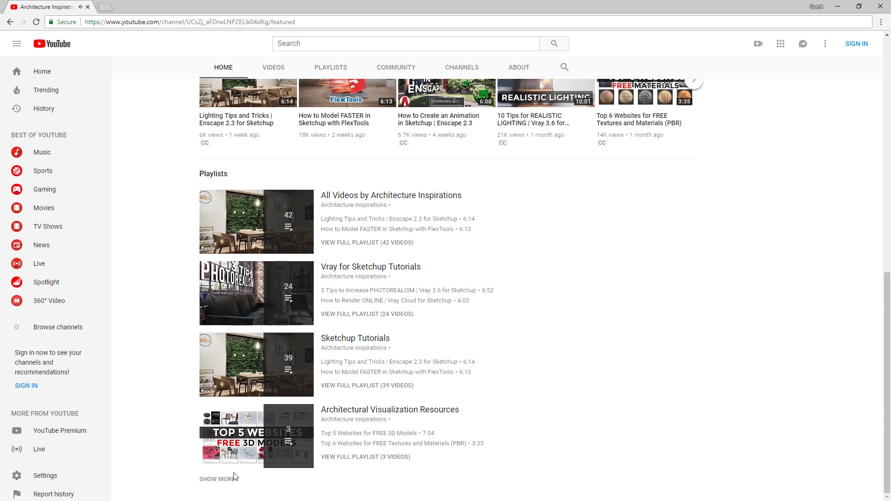
{"action": "left_click", "coordinate": [218, 479]}
{"action": "scroll", "coordinate": [234, 483], "scroll_direction": "down", "scroll_amount": 3}
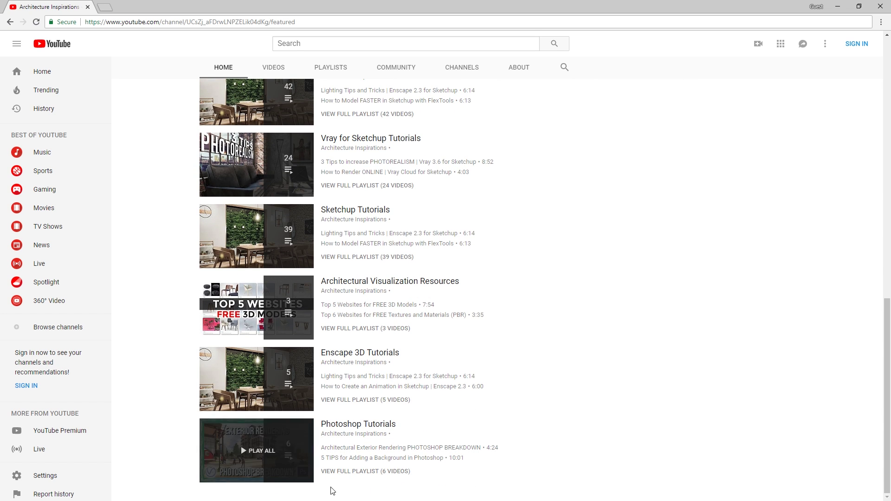
{"action": "left_click", "coordinate": [372, 426]}
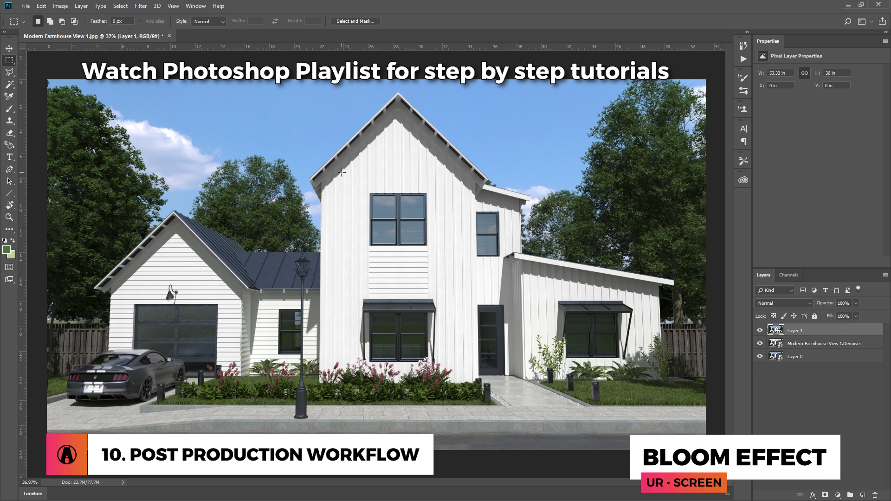
Gaussian Blur the duplicated render layer and blend it as Screen for bloom.
{"action": "left_click", "coordinate": [140, 5]}
{"action": "mouse_move", "coordinate": [195, 111]}
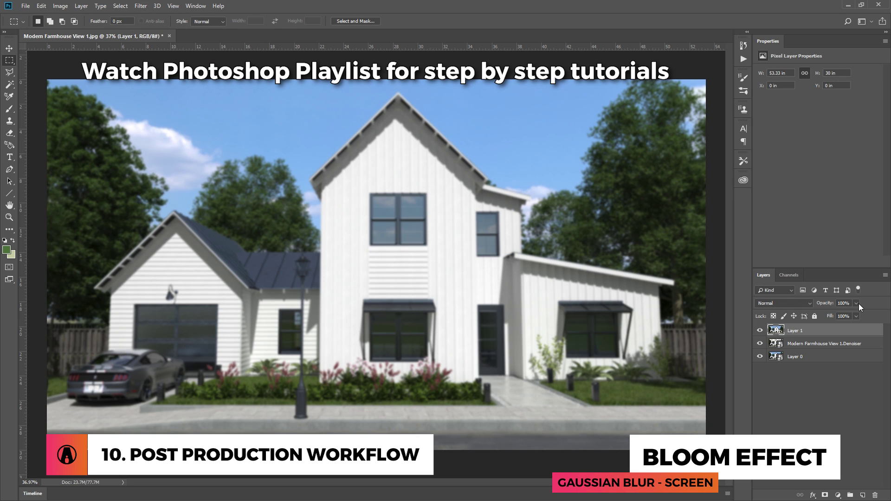
{"action": "left_click", "coordinate": [783, 303]}
{"action": "left_click", "coordinate": [784, 150]}
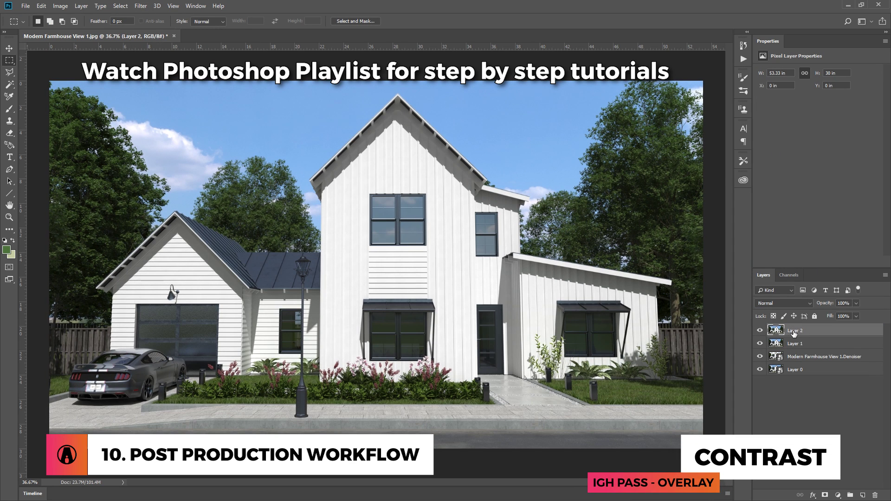
Desaturate a copy, apply High Pass, and blend it as Overlay at 50% opacity.
{"action": "key", "text": "shift+ctrl+u"}
{"action": "left_click", "coordinate": [140, 5]}
{"action": "mouse_move", "coordinate": [199, 193]}
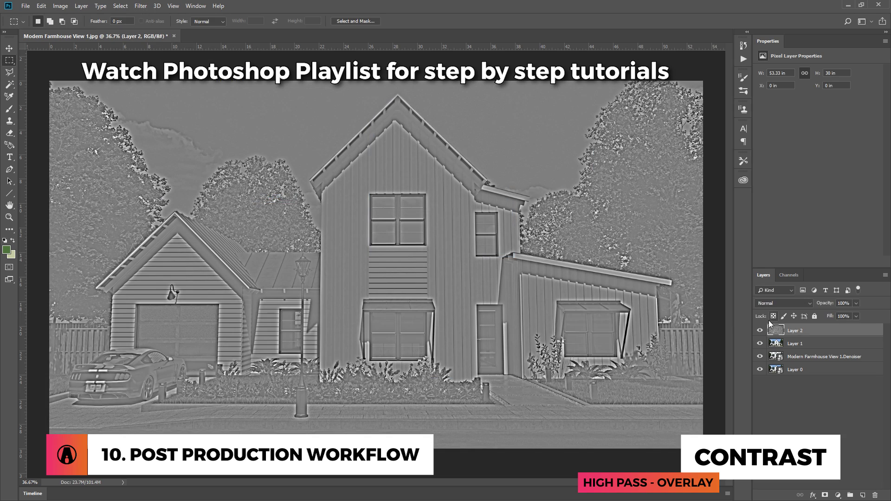
{"action": "left_click", "coordinate": [784, 303]}
{"action": "left_click", "coordinate": [784, 183]}
{"action": "double_click", "coordinate": [843, 303]}
{"action": "type", "text": "50"}
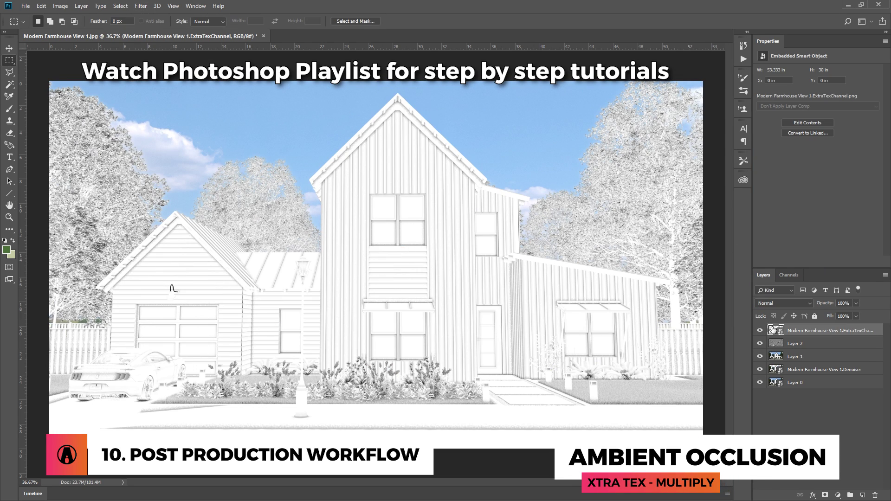
Set the ExtraTex ambient occlusion layer to Multiply and add an olive-yellow Solid Color fill.
{"action": "left_click", "coordinate": [782, 303]}
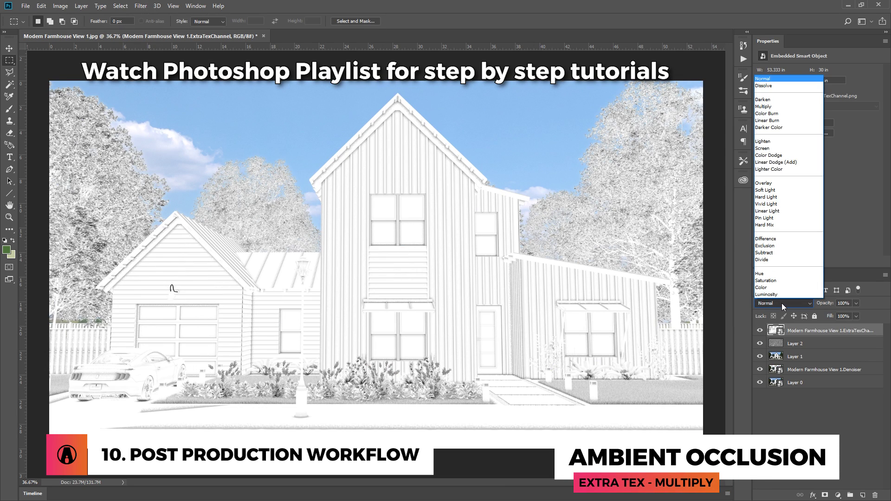
{"action": "left_click", "coordinate": [782, 106]}
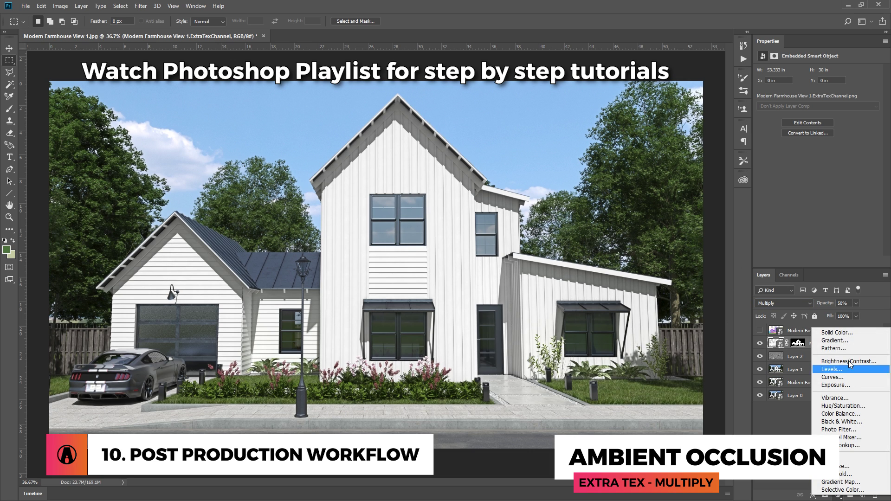
{"action": "left_click", "coordinate": [836, 336]}
{"action": "left_click_drag", "start_coordinate": [137, 292], "coordinate": [139, 307]}
{"action": "left_click", "coordinate": [221, 202]}
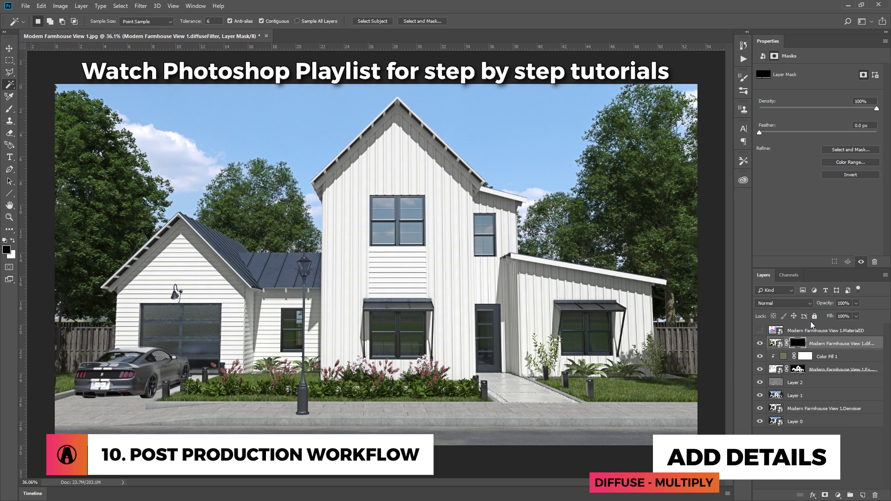
Set the diffuseFilter layer to Multiply and make it visible.
{"action": "left_click", "coordinate": [789, 303]}
{"action": "left_click", "coordinate": [784, 106]}
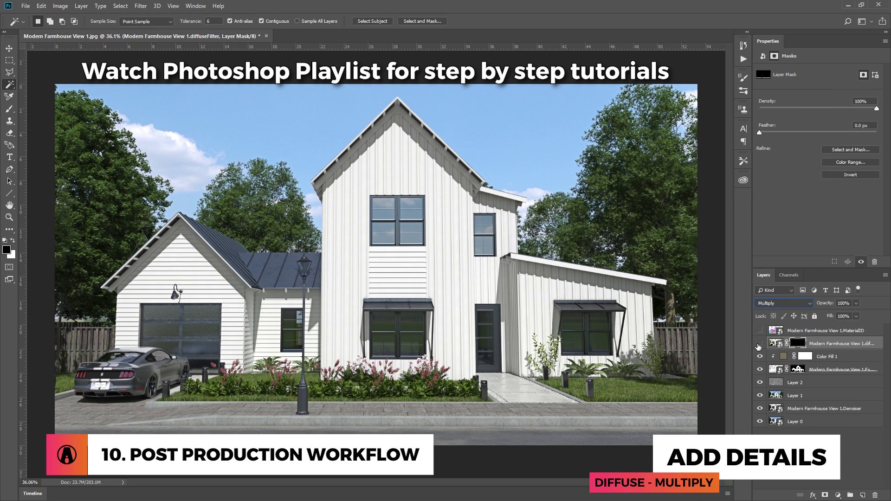
{"action": "left_click", "coordinate": [760, 344]}
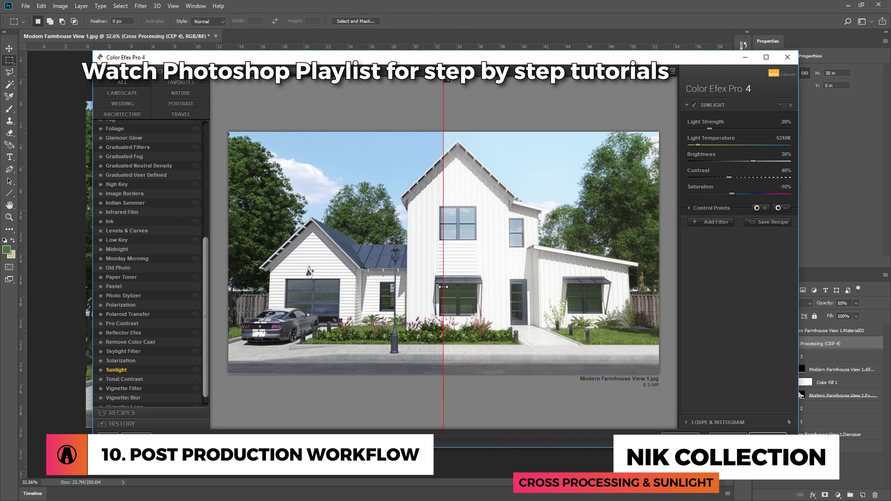
Preview the full Color Efex Pro 4 result, then enlarge the lens flare image across the render.
{"action": "left_click_drag", "start_coordinate": [444, 287], "coordinate": [127, 318]}
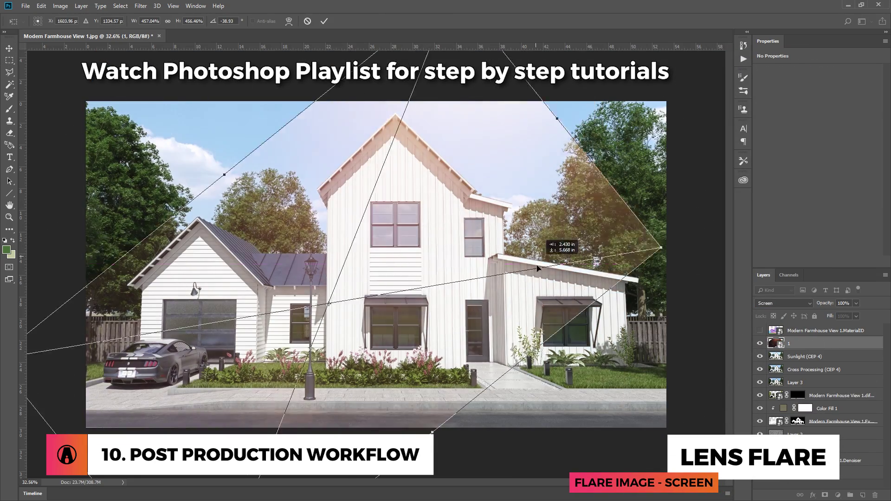
{"action": "left_click_drag", "start_coordinate": [506, 386], "coordinate": [522, 299]}
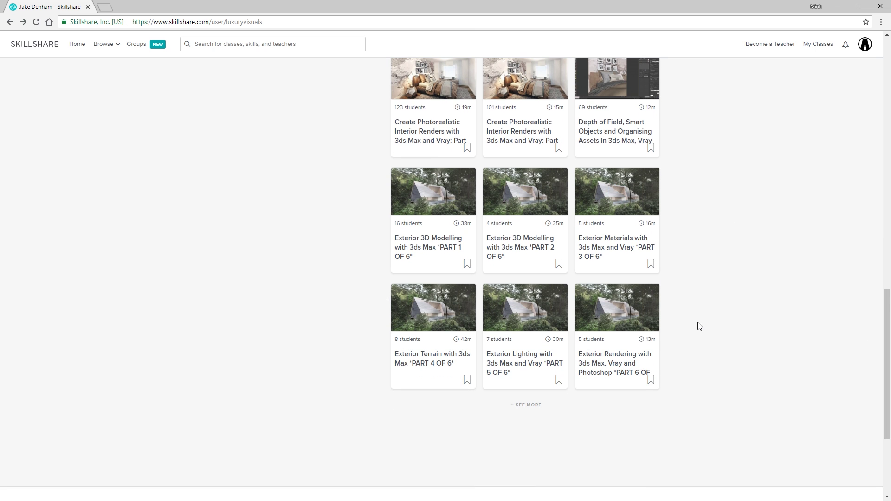
Open the Exterior 3D Modelling PART 1 class card and look over the page.
{"action": "left_click", "coordinate": [458, 264]}
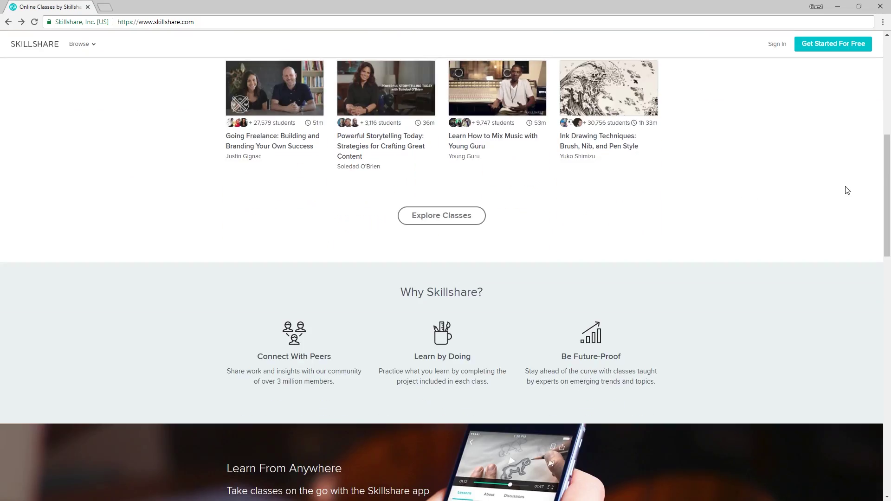
{"action": "scroll", "coordinate": [847, 188], "scroll_direction": "down", "scroll_amount": 9}
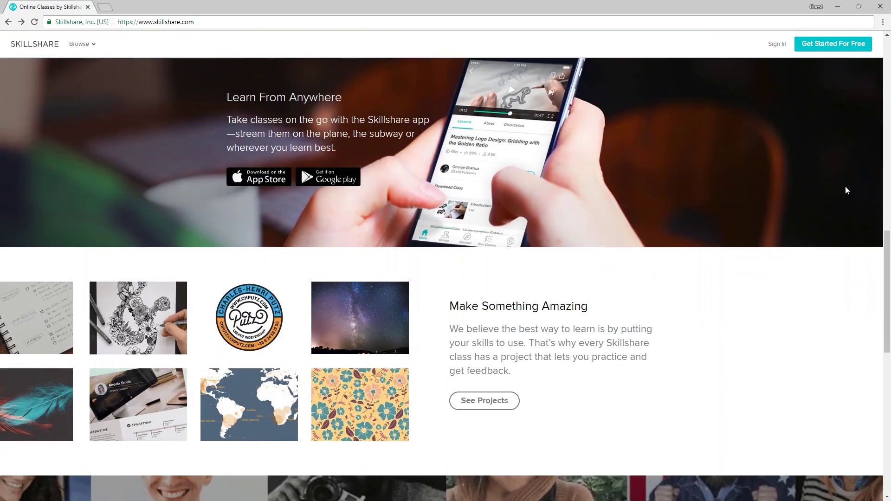
{"action": "scroll", "coordinate": [845, 188], "scroll_direction": "up", "scroll_amount": 17}
{"action": "left_click_drag", "start_coordinate": [550, 256], "coordinate": [470, 255]}
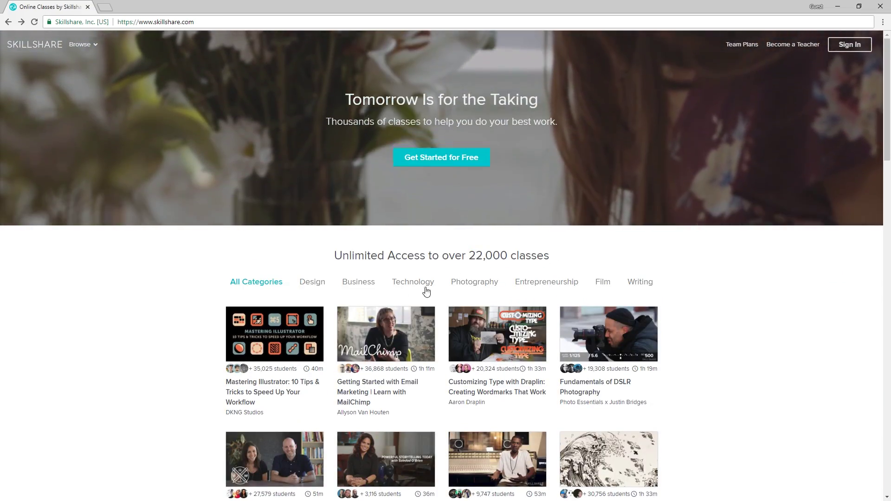
Browse the Design, Photography and Technology class categories, then open the Go Premium plans page.
{"action": "left_click", "coordinate": [315, 286]}
{"action": "left_click", "coordinate": [486, 285]}
{"action": "left_click", "coordinate": [424, 288]}
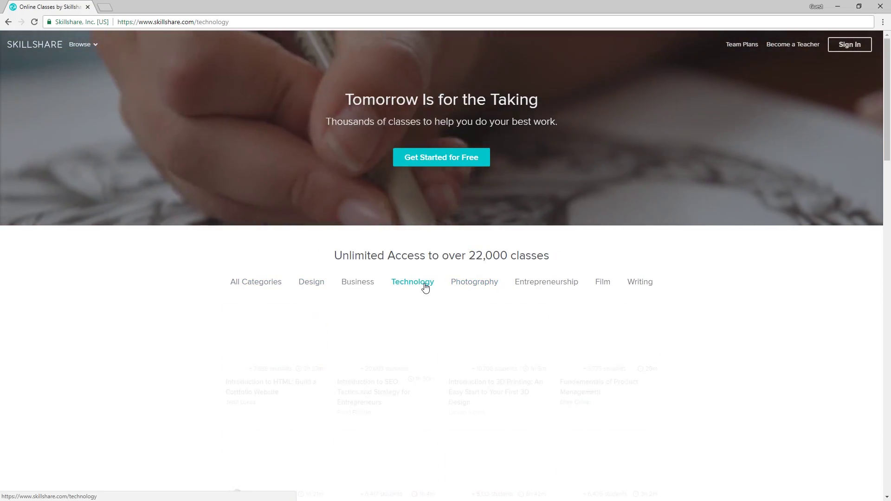
{"action": "scroll", "coordinate": [360, 366], "scroll_direction": "down", "scroll_amount": 20}
{"action": "left_click", "coordinate": [361, 366]}
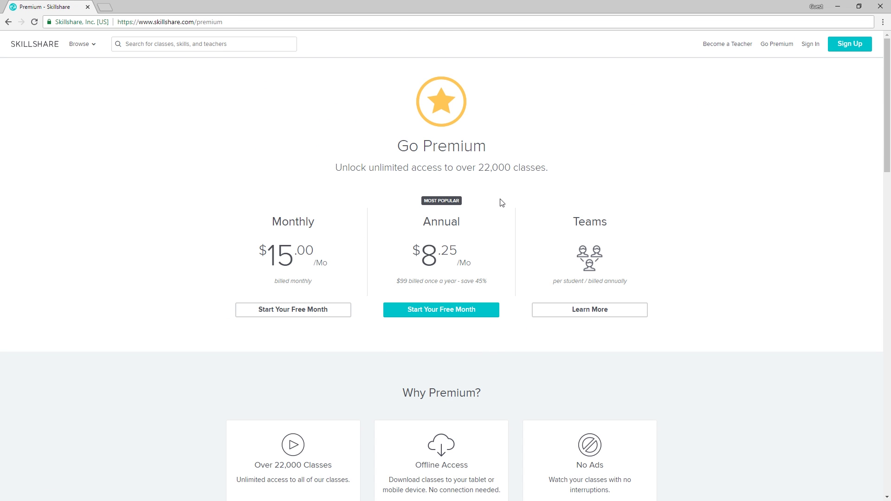
Go to skl.sh/ArchInsp3 and highlight the 2 free months offer heading on the sign-up page.
{"action": "left_click", "coordinate": [520, 24]}
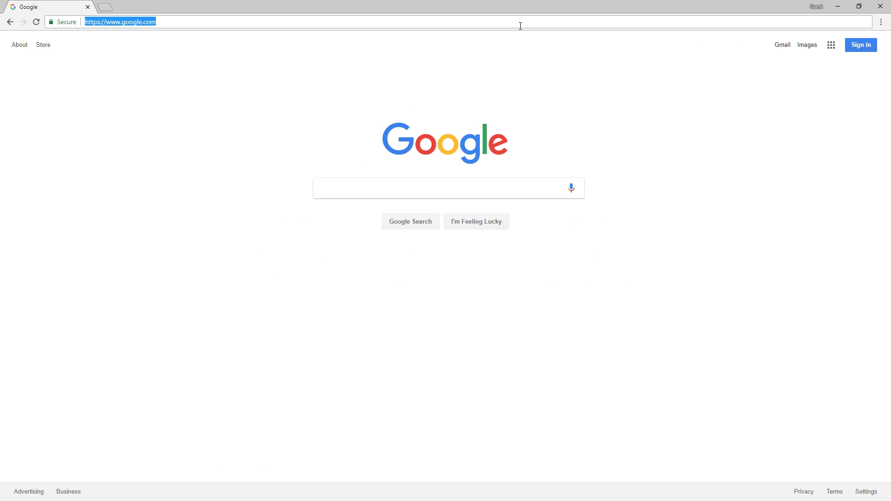
{"action": "type", "text": "skl.s"}
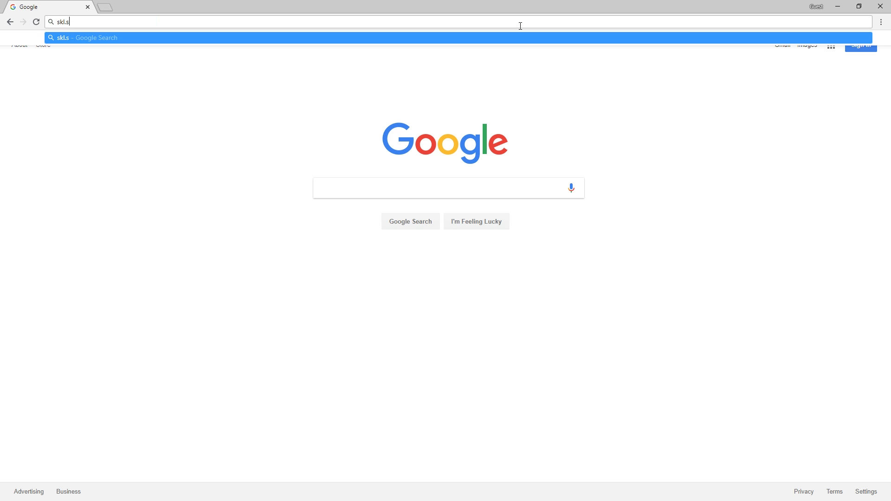
{"action": "type", "text": "h/ArchInsp3"}
{"action": "key", "text": "Return"}
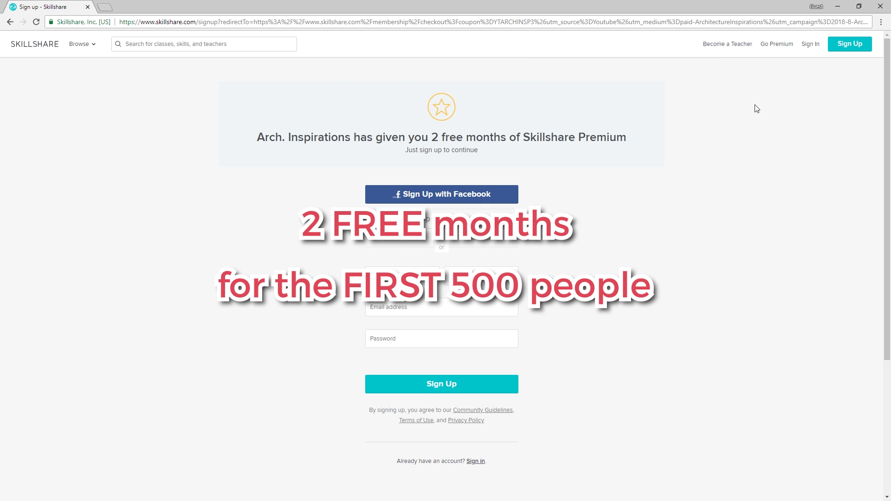
{"action": "left_click_drag", "start_coordinate": [255, 141], "coordinate": [639, 137]}
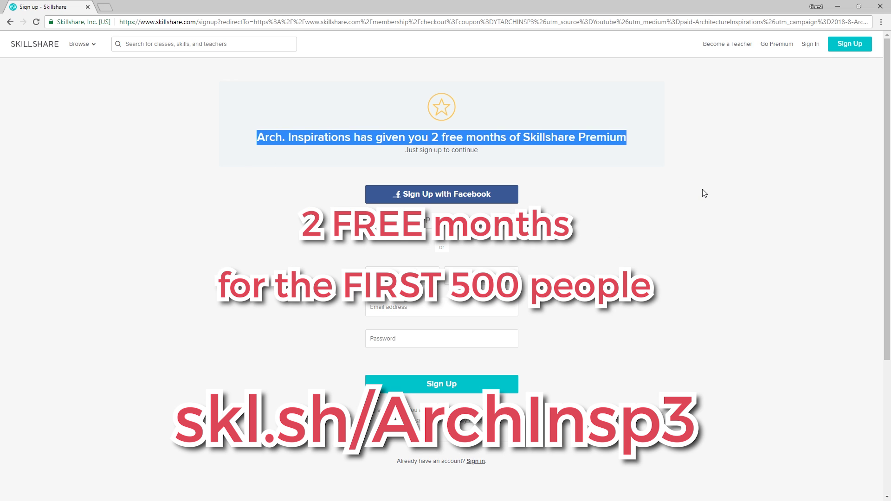
{"action": "left_click", "coordinate": [878, 210]}
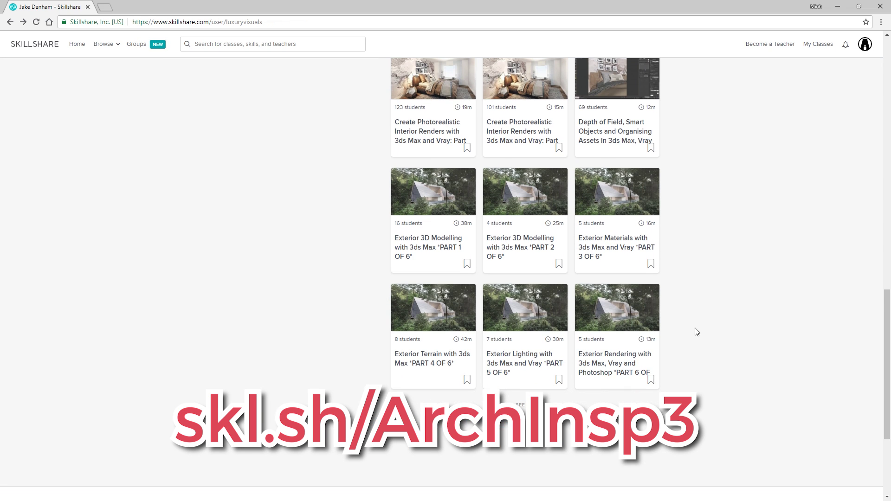
View the Exterior 3D Modelling PART 1 class, then the Part 3 cameras and lighting class.
{"action": "left_click", "coordinate": [448, 246]}
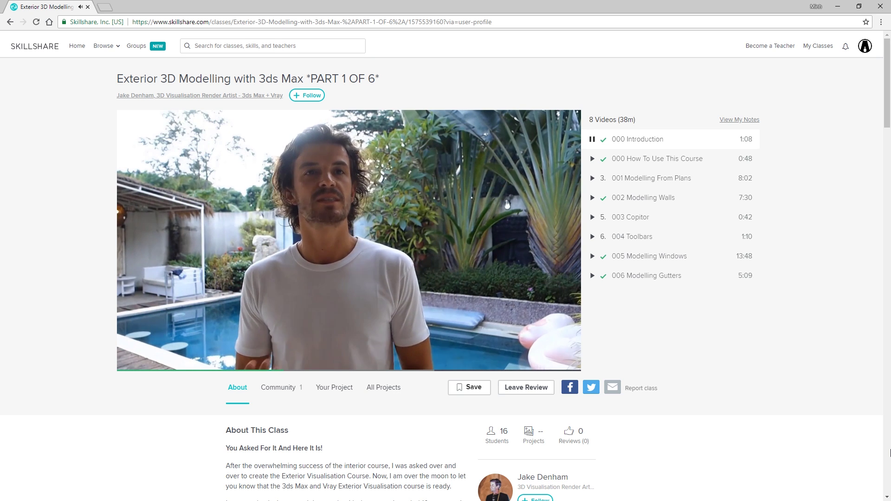
{"action": "key", "text": "alt+Left"}
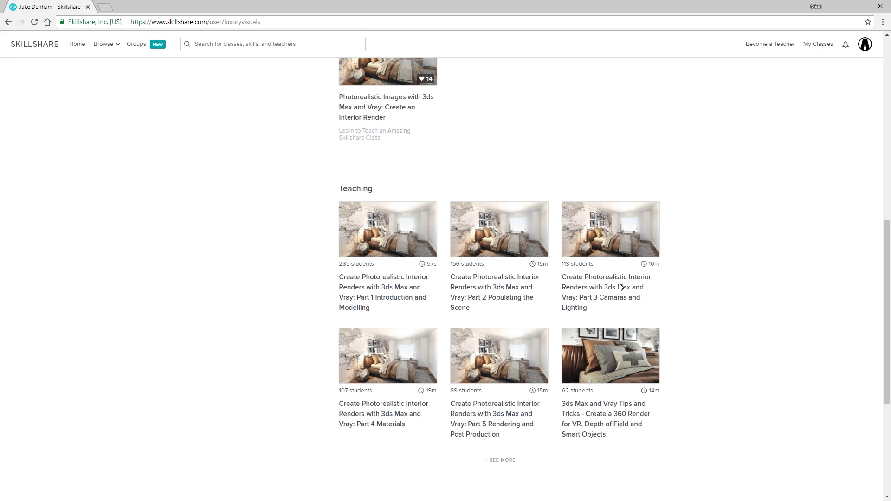
{"action": "left_click", "coordinate": [622, 291]}
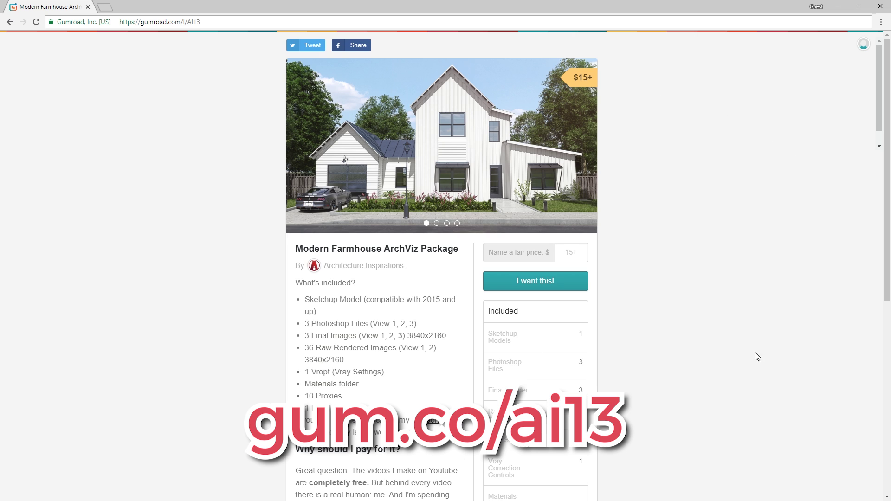
Step through the Modern Farmhouse ArchViz Package preview images to the fourth one.
{"action": "left_click", "coordinate": [585, 155]}
{"action": "left_click", "coordinate": [586, 155]}
{"action": "left_click", "coordinate": [586, 155]}
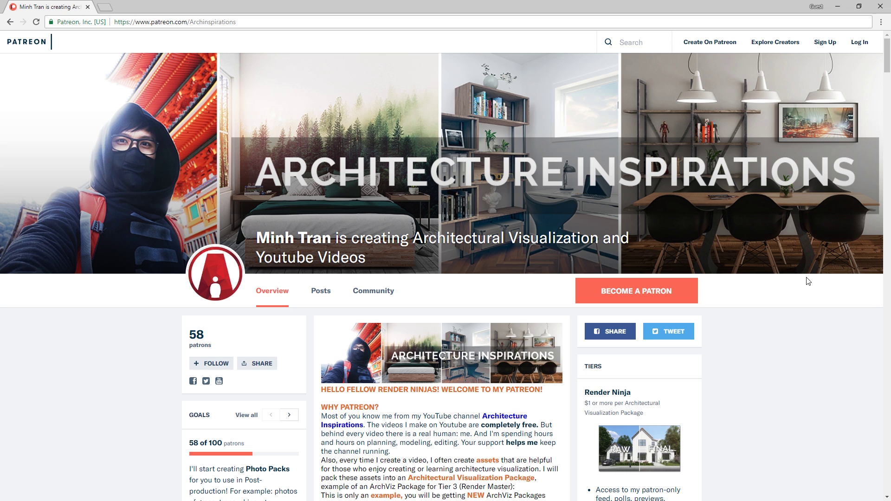
Start the BECOME A PATRON checkout and show the Render Master tier's description.
{"action": "left_click", "coordinate": [649, 291]}
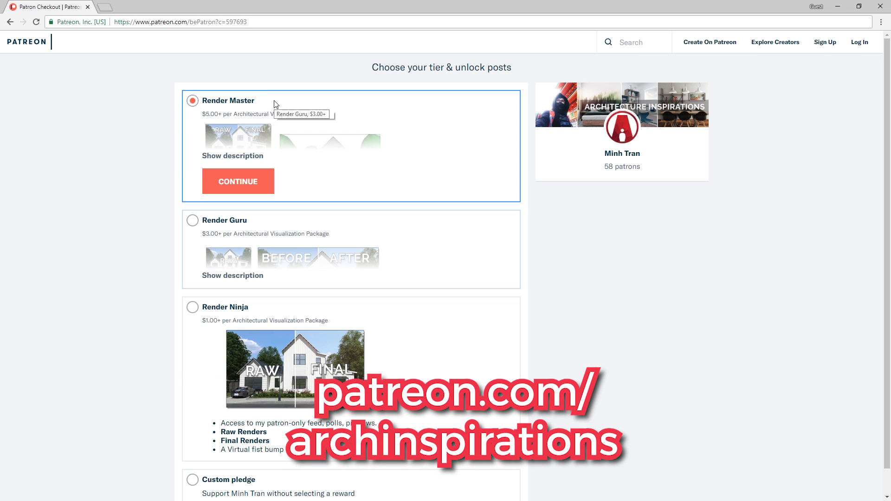
{"action": "left_click", "coordinate": [239, 158]}
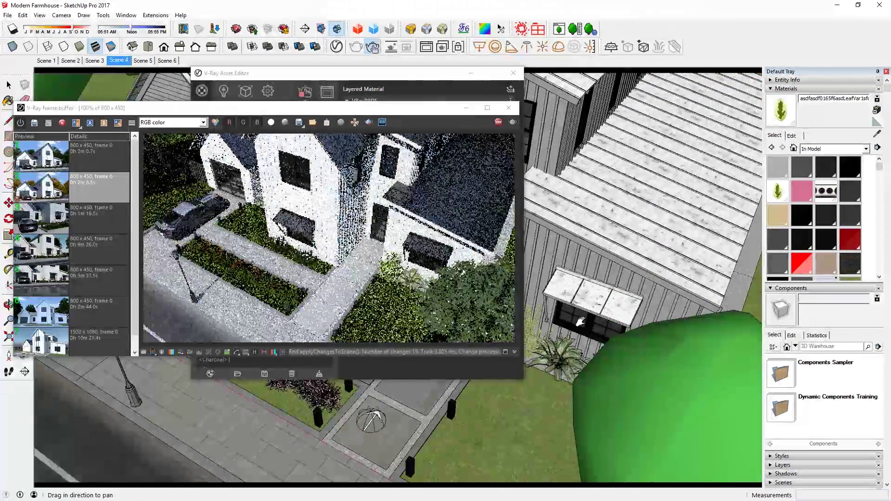
Pan the farmhouse view so the V-Ray interactive render updates to the new framing.
{"action": "left_click_drag", "start_coordinate": [580, 322], "coordinate": [646, 328]}
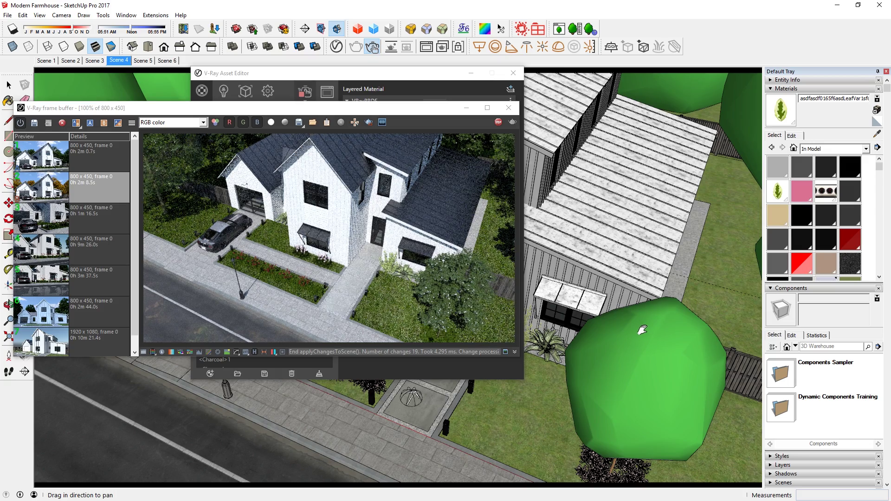